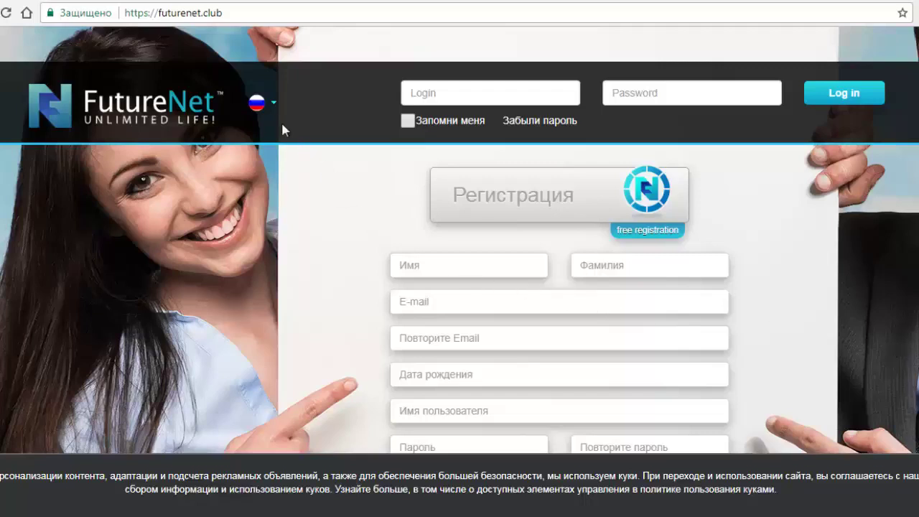
Step: Open the site language list on the FutureNet registration page
click(263, 112)
Step: Enter the first and last name, and paste the e-mail into both e-mail fields
scroll(336, 252, down, 2)
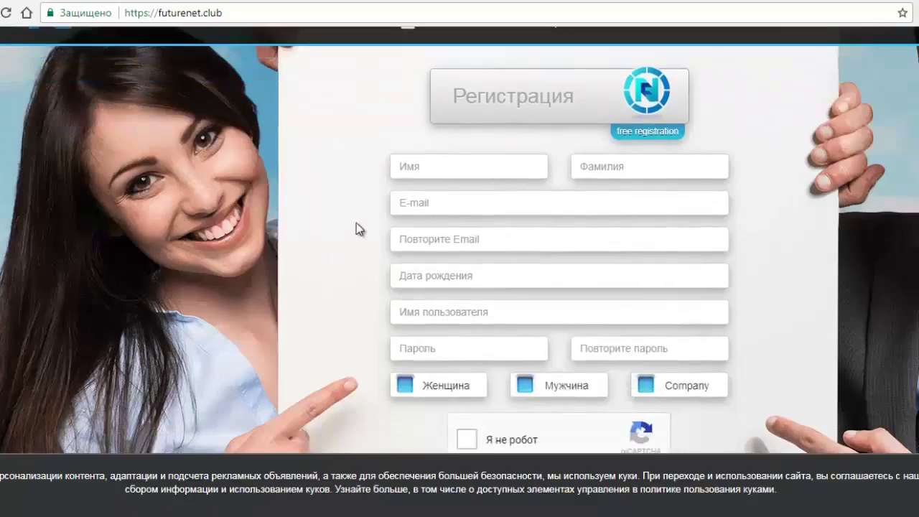
click(409, 173)
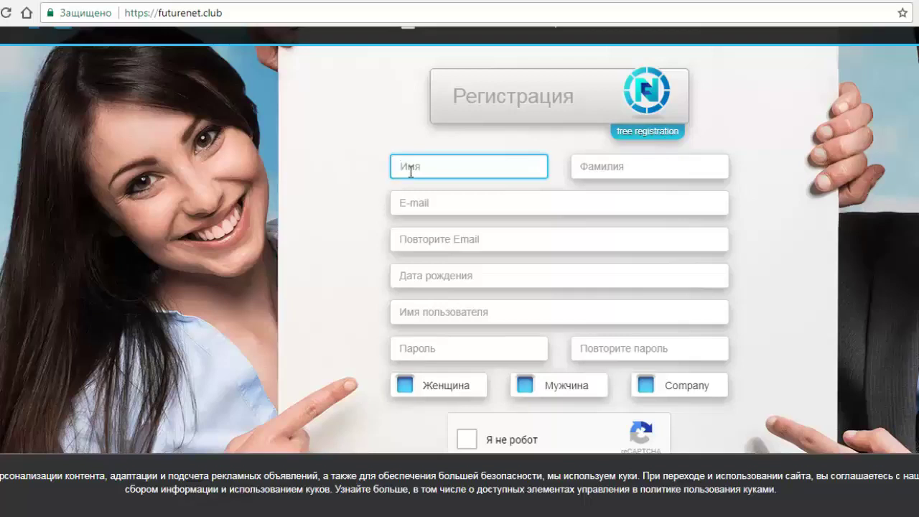
key(Tab)
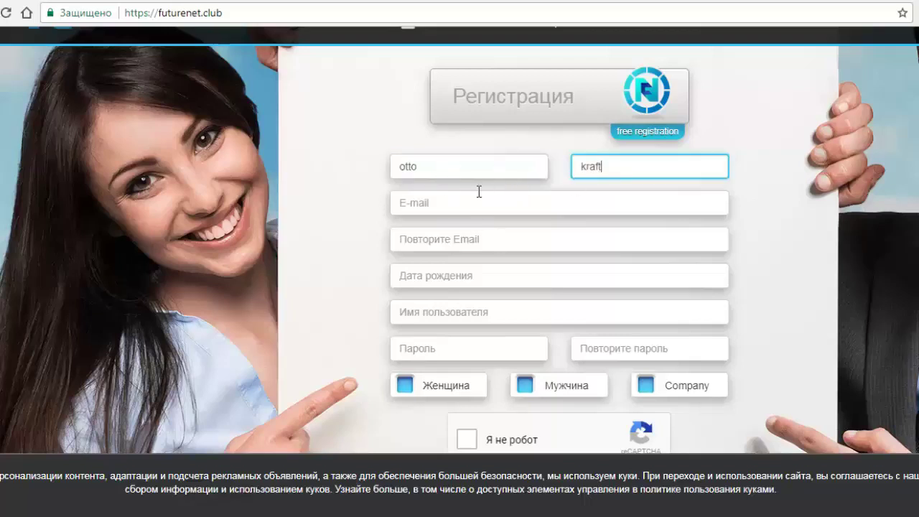
click(455, 202)
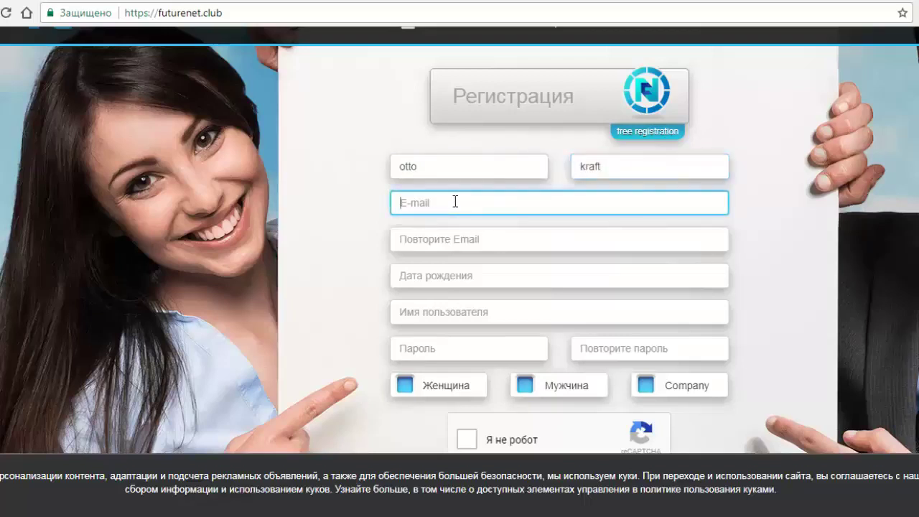
key(ctrl+v)
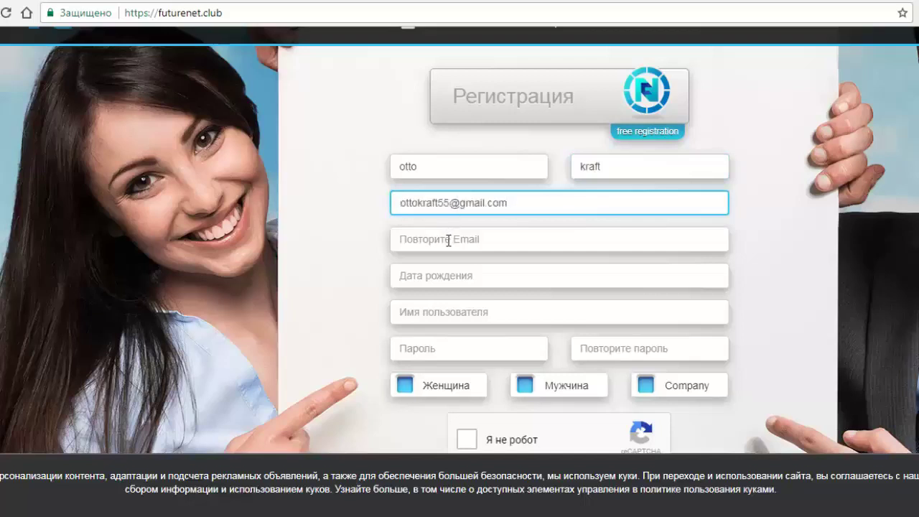
click(448, 241)
key(ctrl+v)
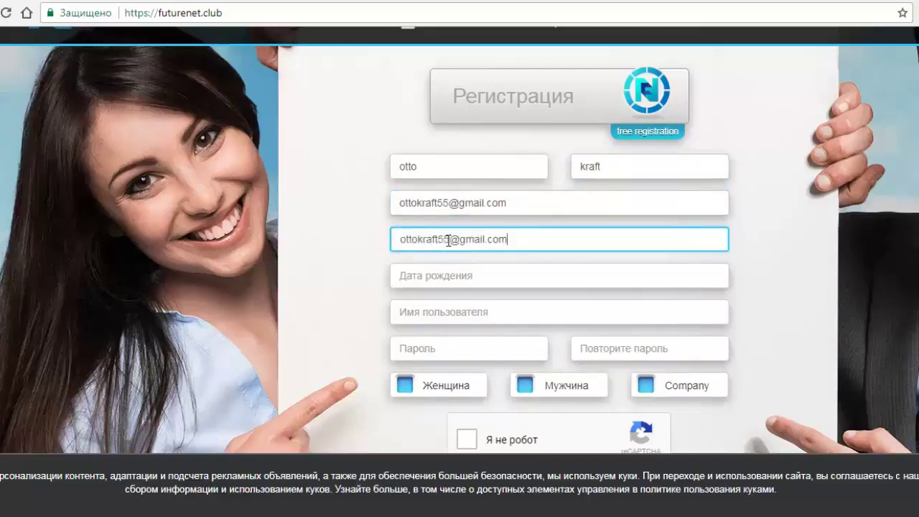
click(505, 276)
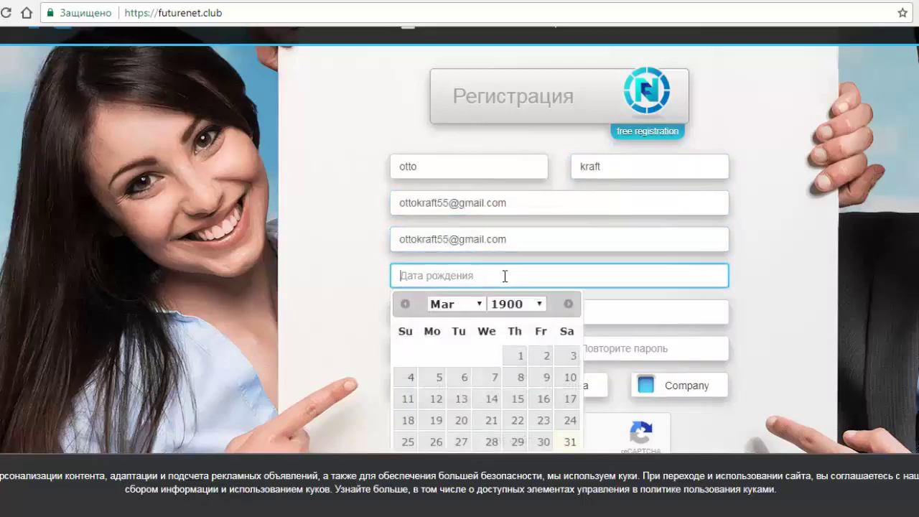
click(540, 304)
scroll(517, 190, down, 11)
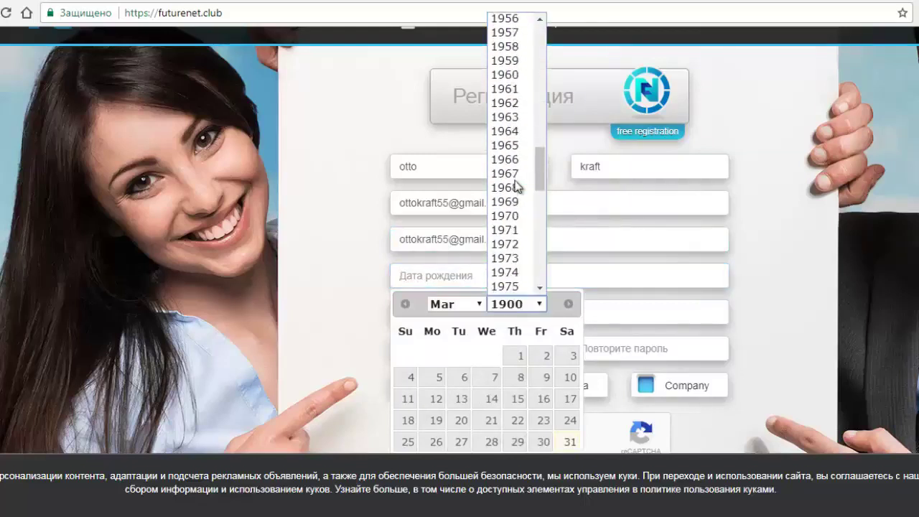
click(516, 189)
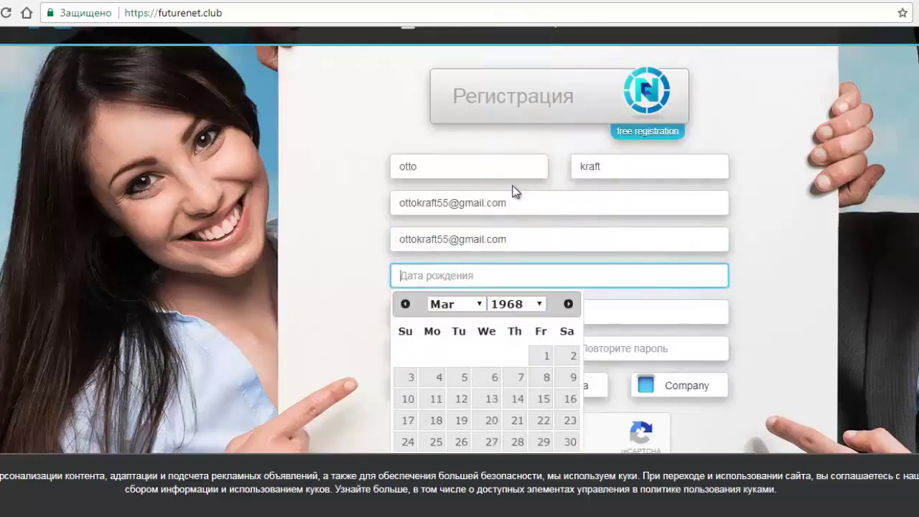
click(473, 305)
click(449, 363)
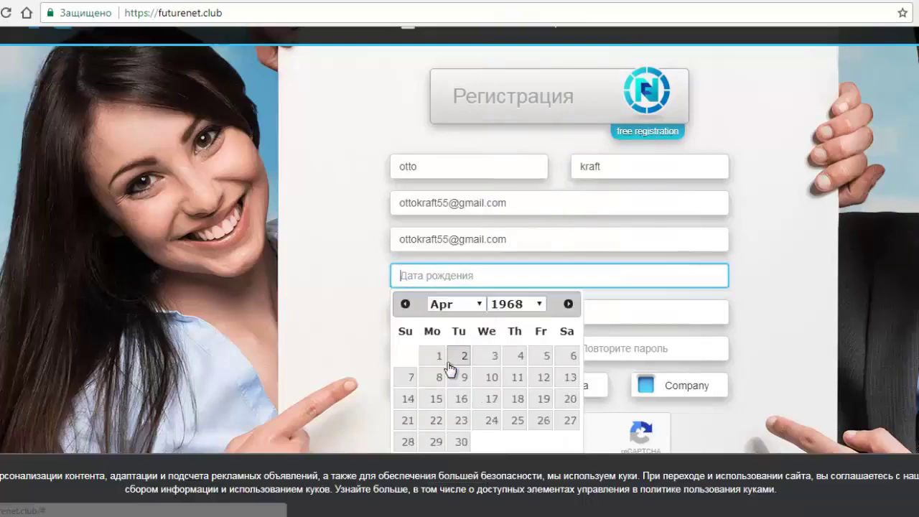
click(517, 399)
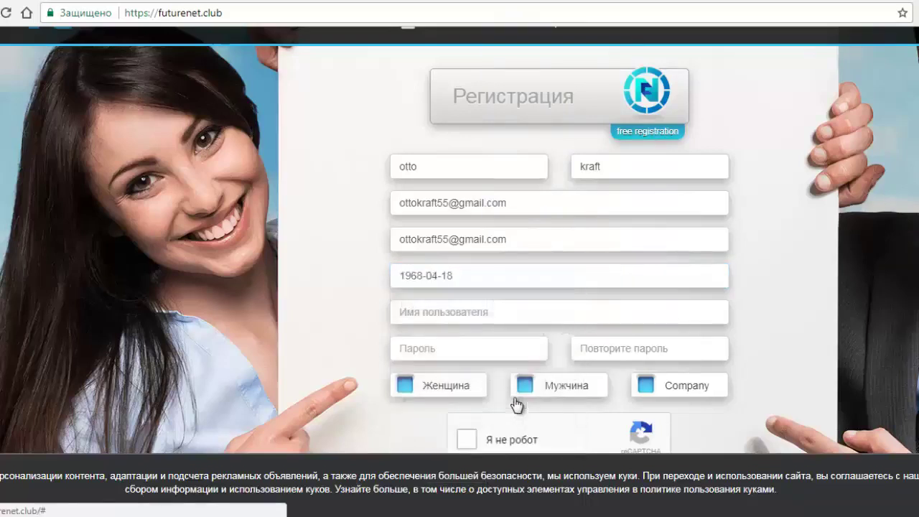
Step: Enter the username and password in both password fields, and choose male gender (Мужчина)
click(448, 314)
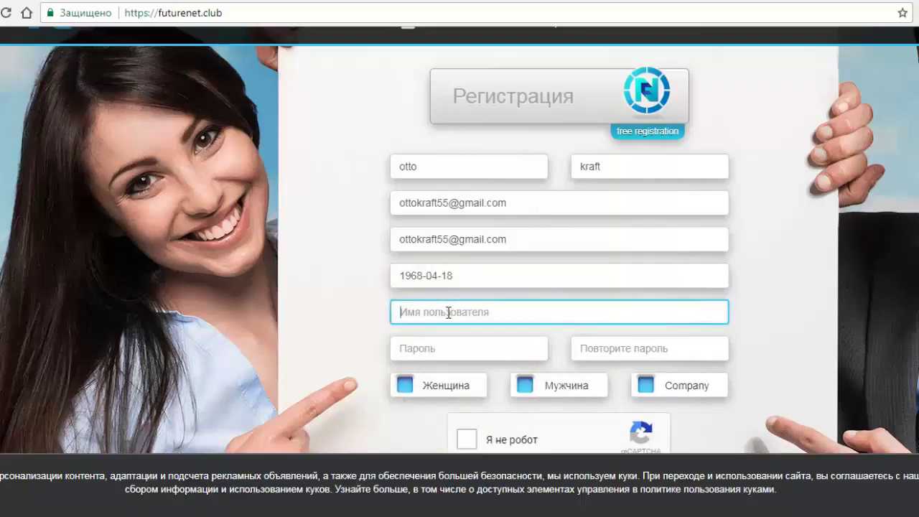
click(444, 351)
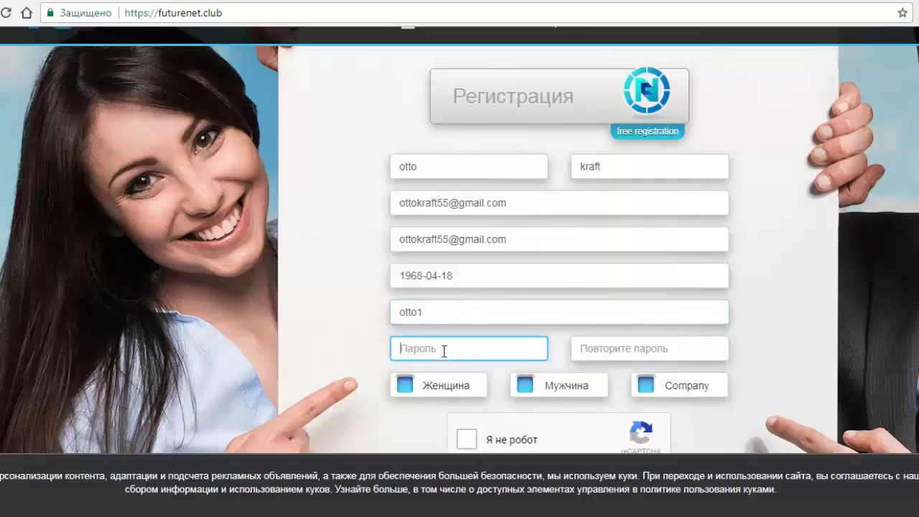
click(602, 349)
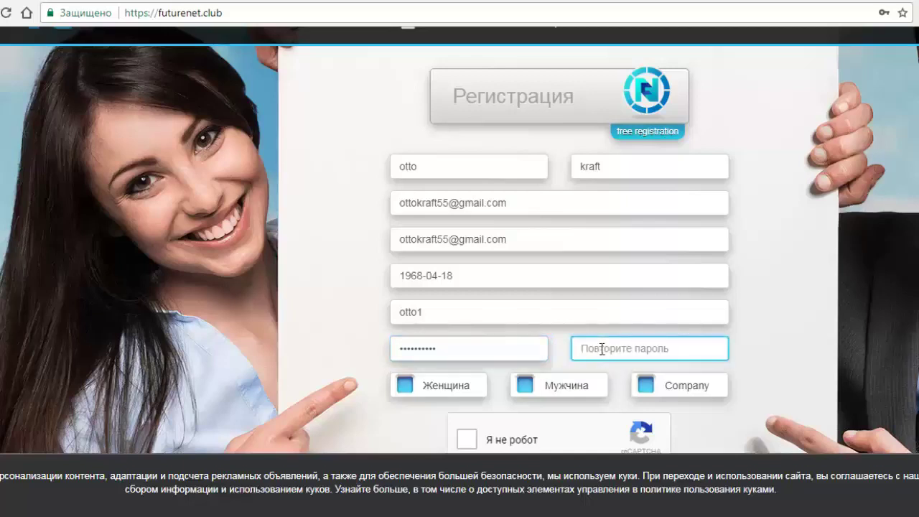
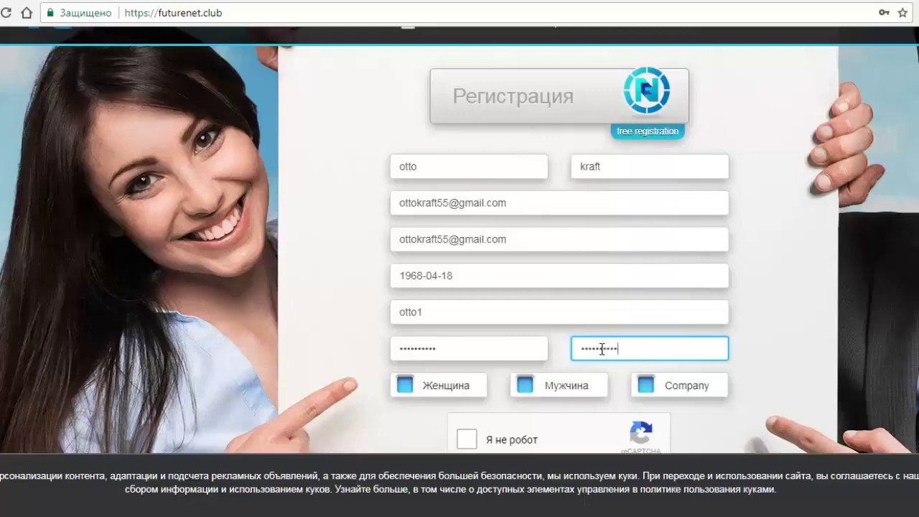
click(525, 384)
Step: Pass the 'Я не робот' check by selecting the shop-window tiles in the reCAPTCHA
scroll(527, 384, down, 3)
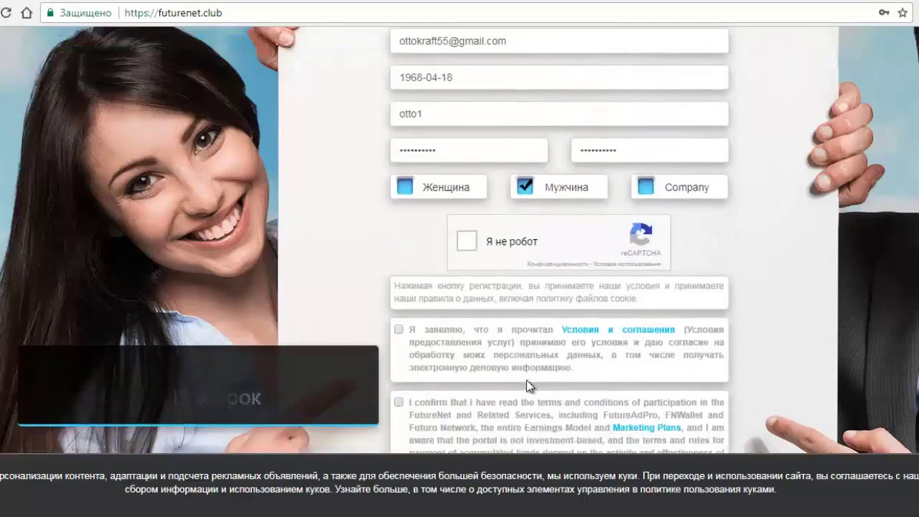
click(469, 243)
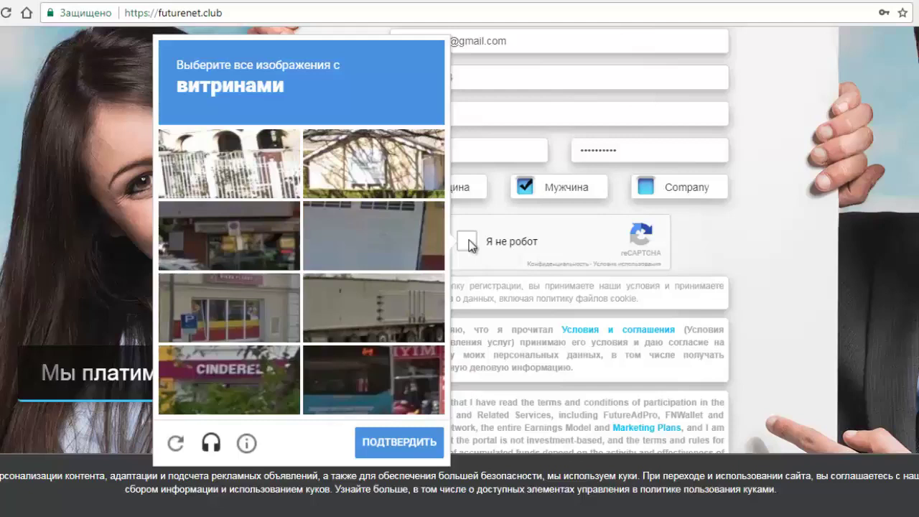
click(273, 253)
click(244, 312)
click(347, 351)
click(397, 443)
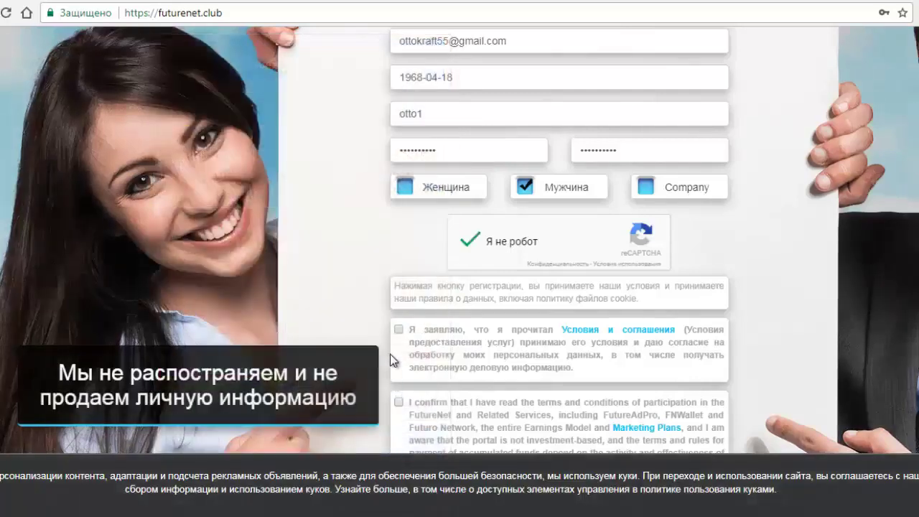
Step: Tick all three consent statements and submit the registration form
scroll(391, 359, down, 3)
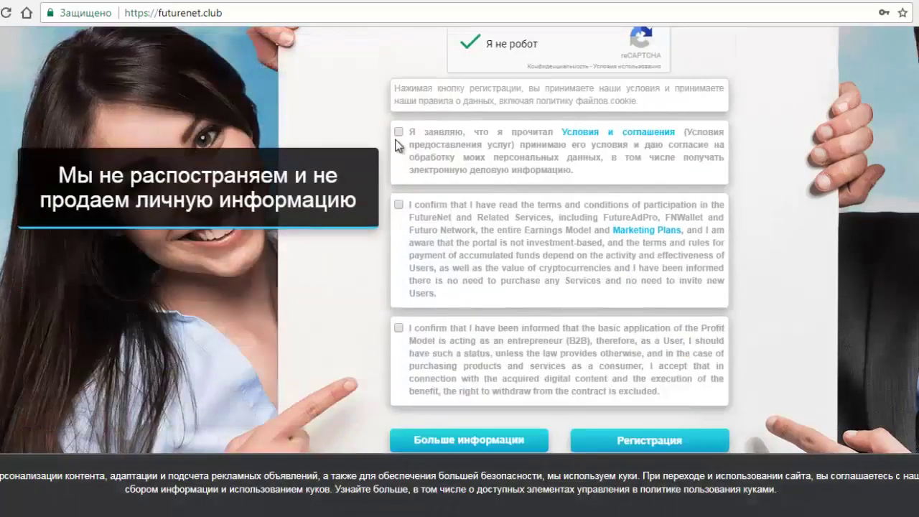
click(398, 132)
click(399, 205)
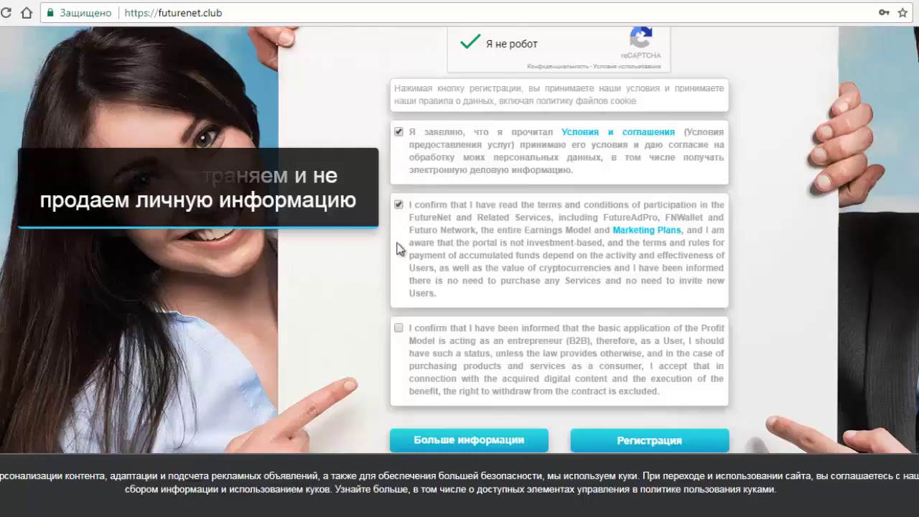
click(401, 329)
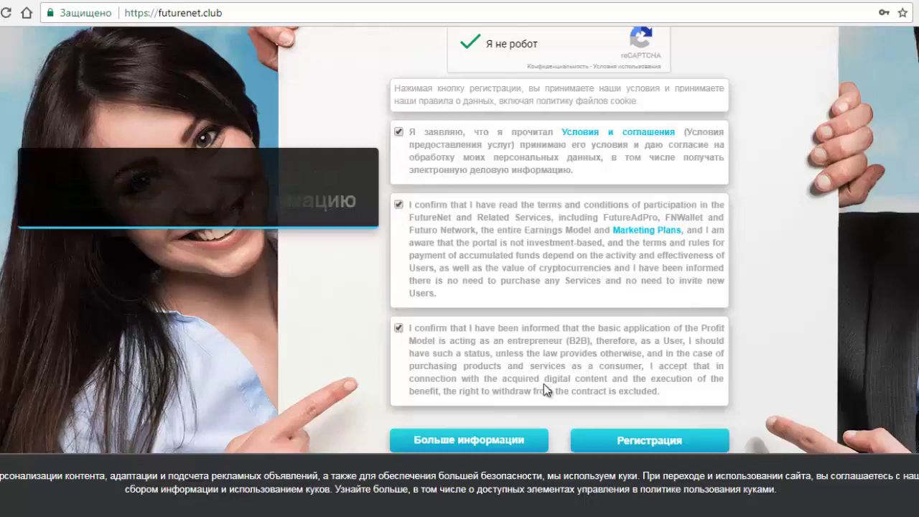
click(635, 447)
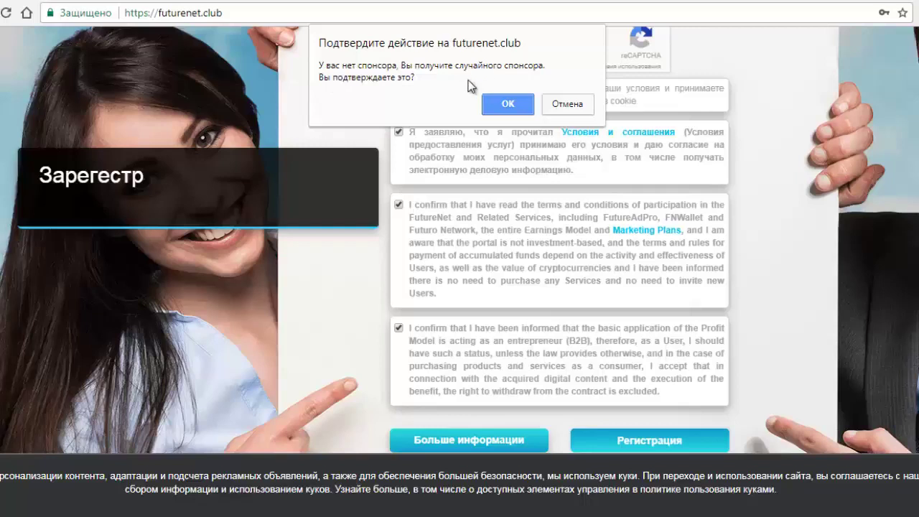
Step: Accept the random sponsor, decline saving the password, close the intro video, and resend activation
click(507, 103)
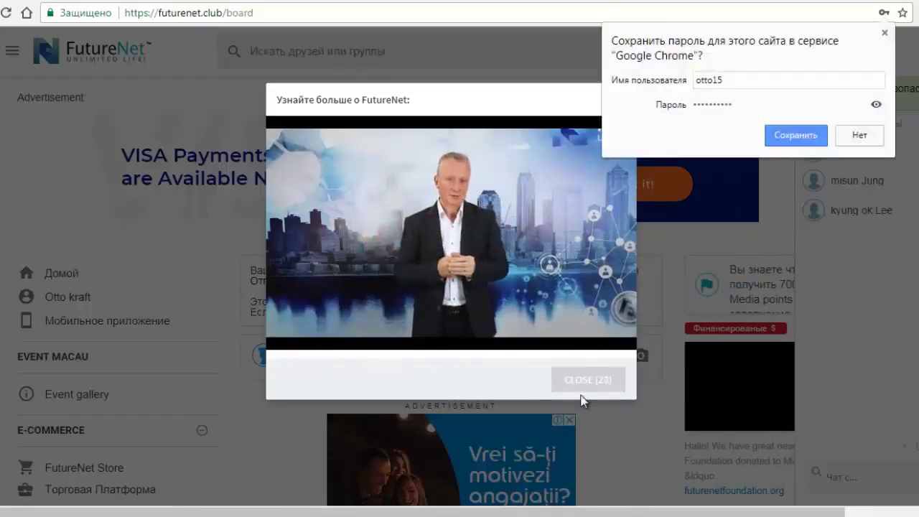
click(860, 136)
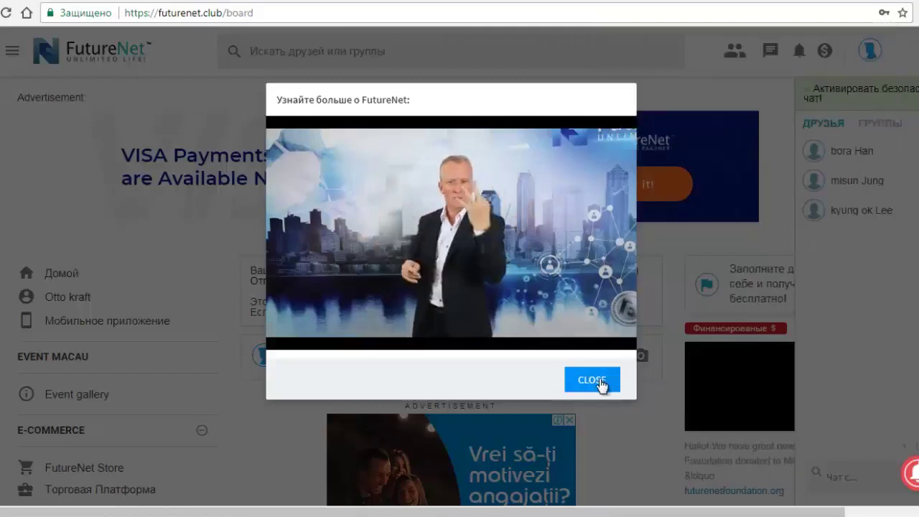
click(593, 380)
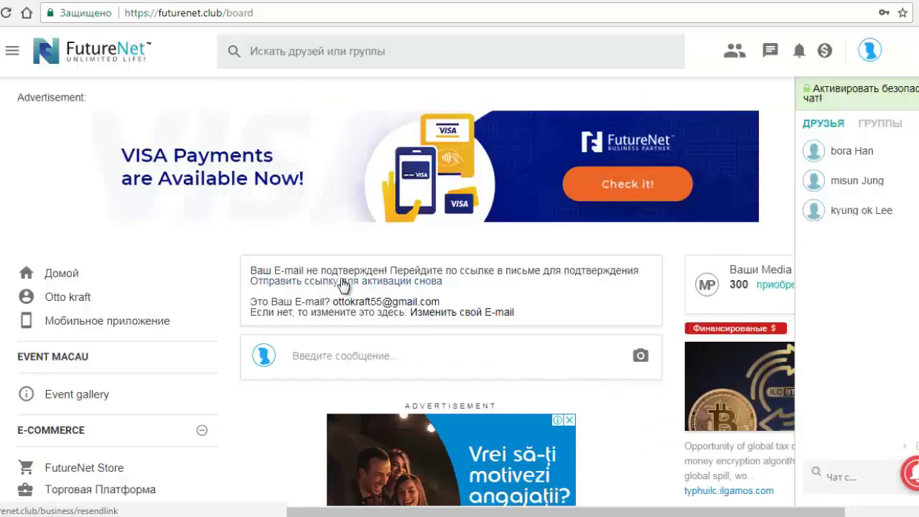
click(431, 282)
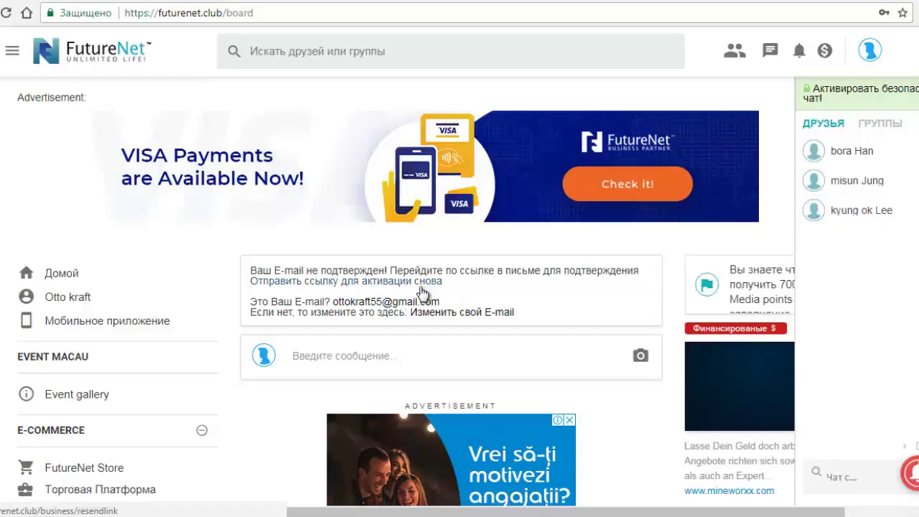
Step: Open FutureNet's 'Welcome!' email in Gmail and follow its activation link
click(74, 3)
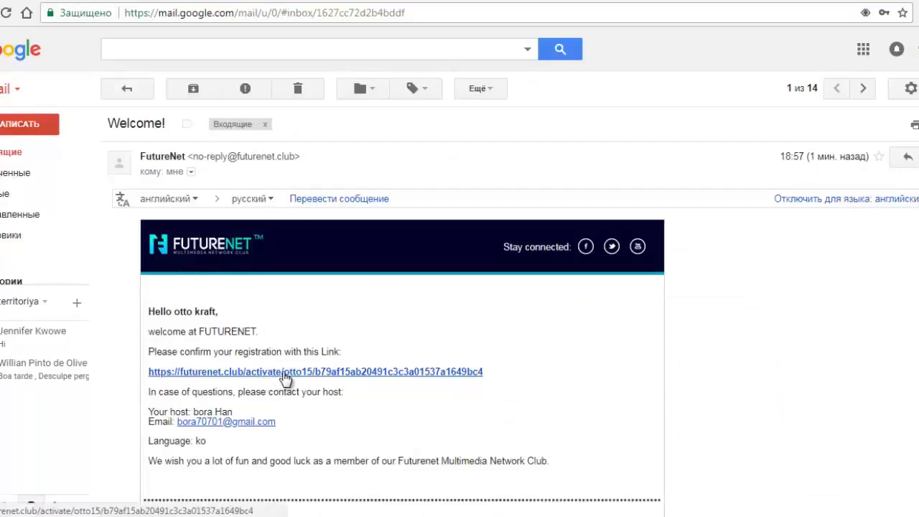
click(286, 372)
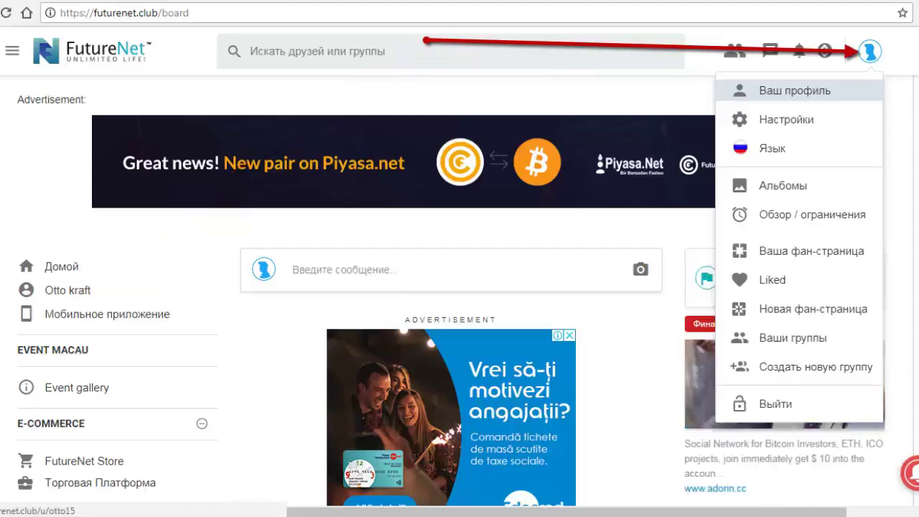
Step: Open the profile page and scroll down to the Фильмы field
click(795, 91)
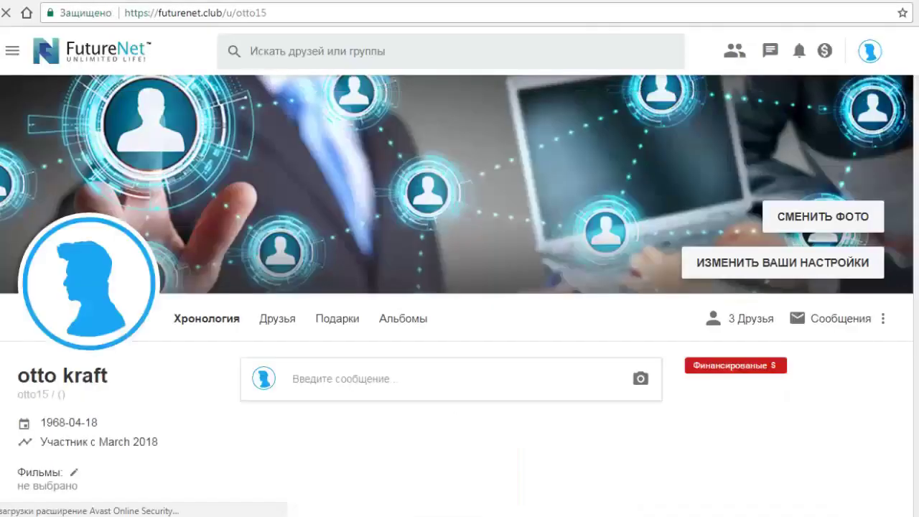
scroll(460, 288, down, 4)
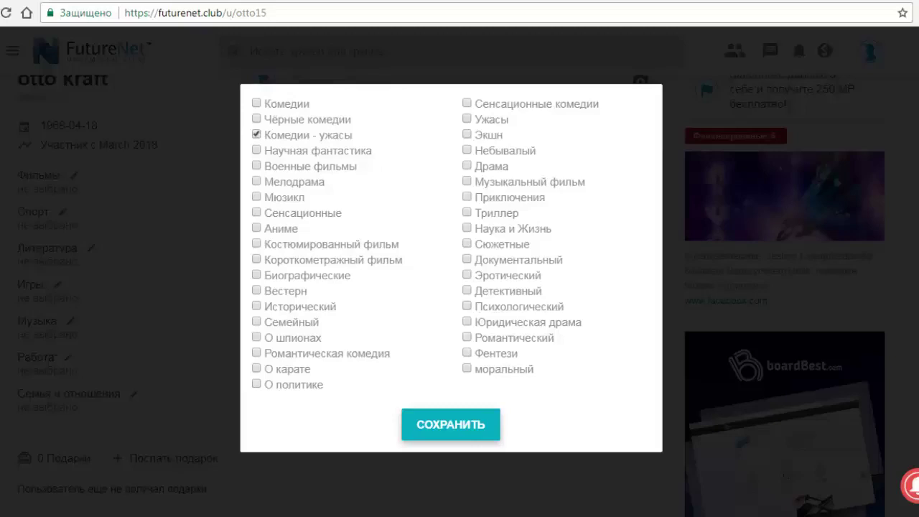
Step: Add Юридическая драма to the film genres and save them
click(467, 322)
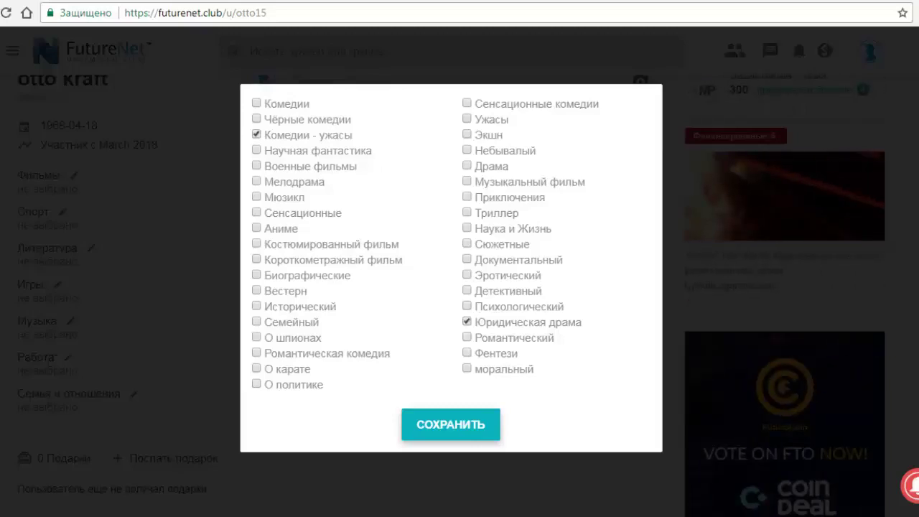
click(451, 425)
scroll(402, 261, down, 3)
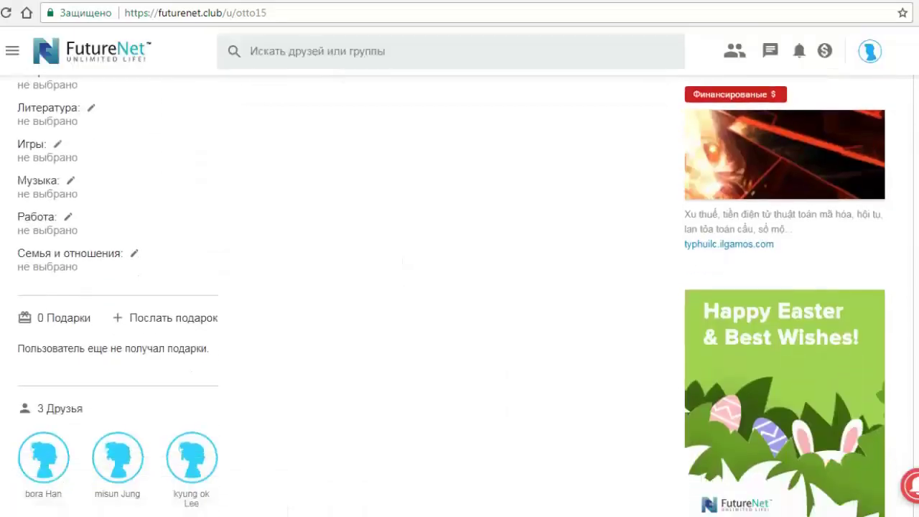
scroll(402, 287, up, 2)
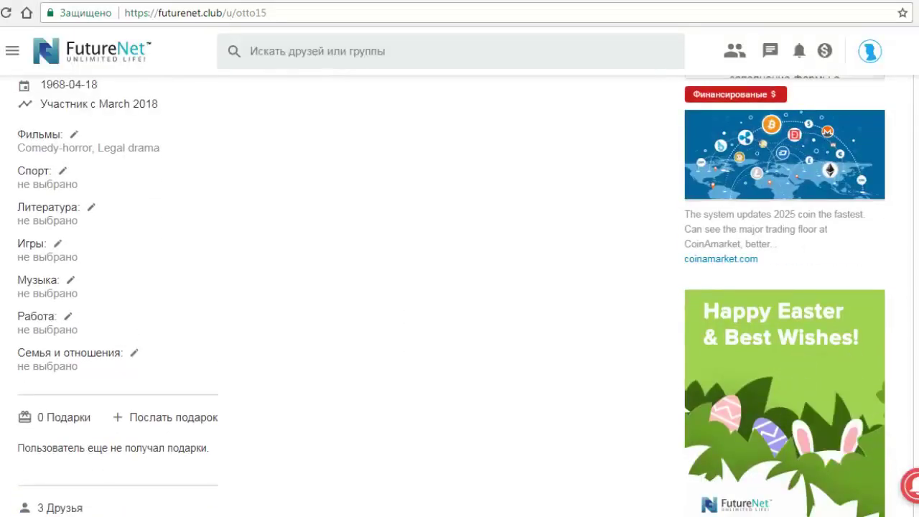
Step: Set Бейсджампинг (BASE jumping) as the profile's sport and save it
click(62, 171)
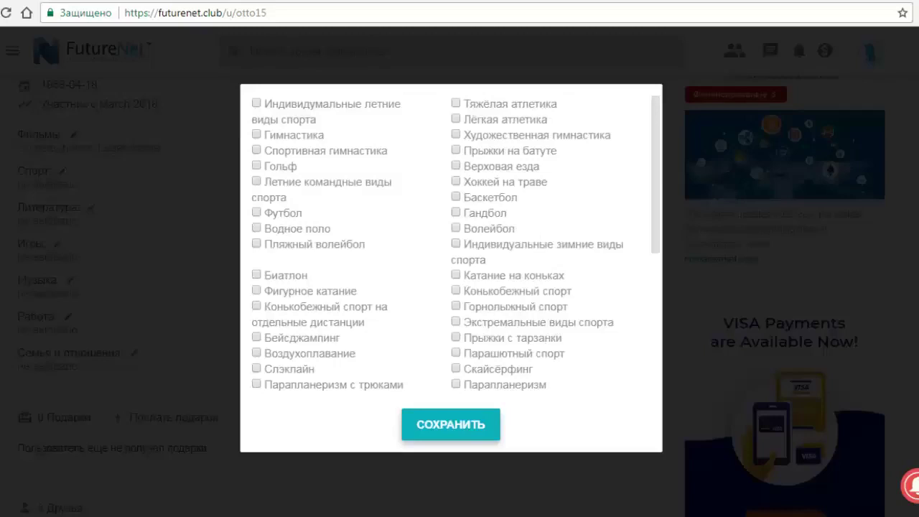
click(256, 338)
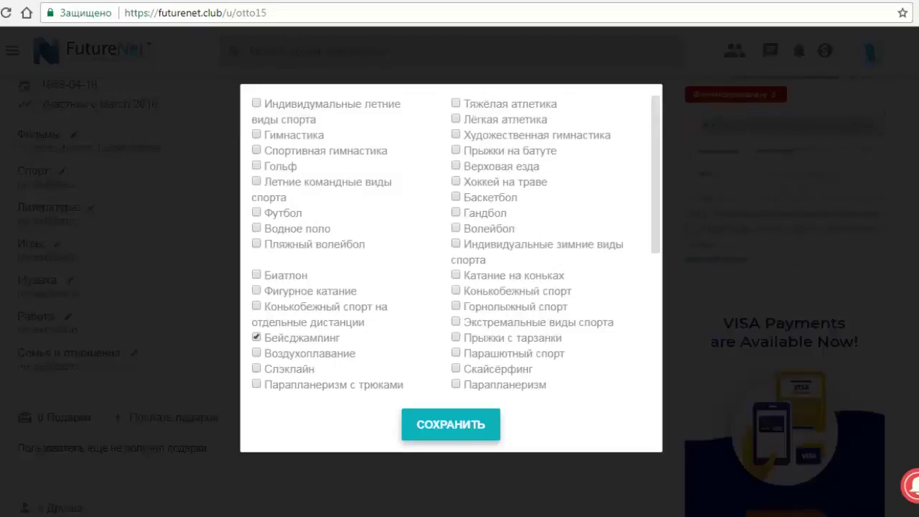
click(451, 425)
scroll(460, 287, down, 2)
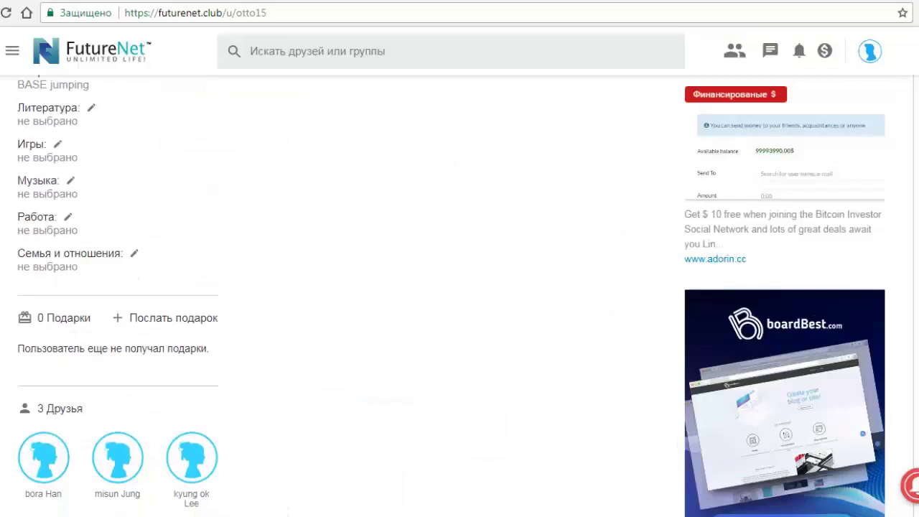
scroll(460, 287, up, 5)
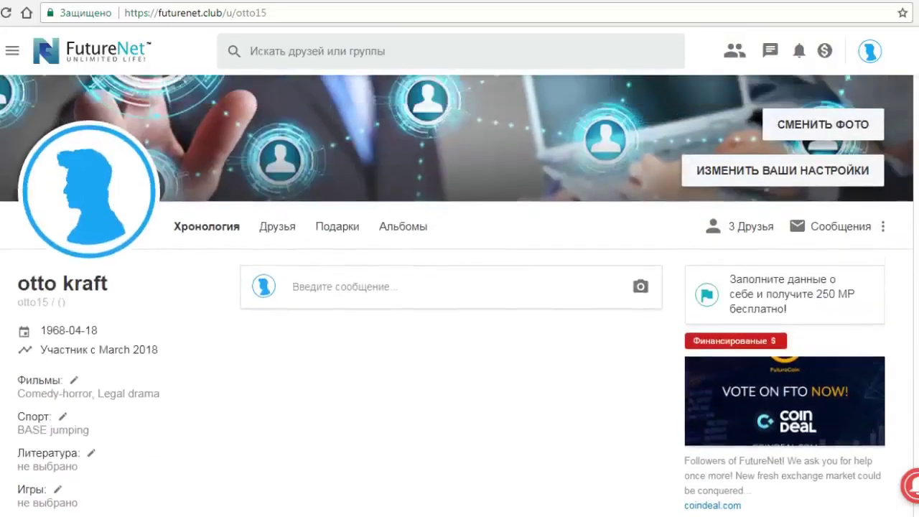
scroll(460, 287, up, 2)
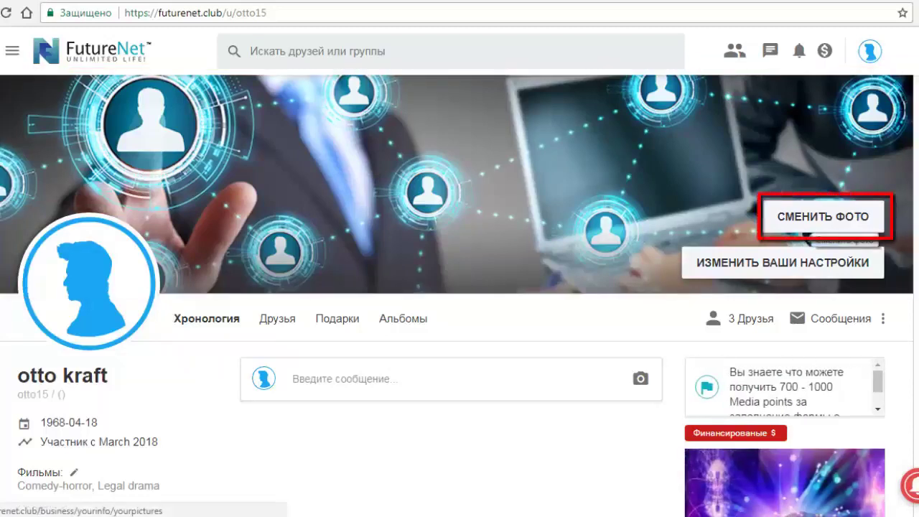
click(823, 216)
Step: Upload foto 31.jpg in the avatar box and save it as the profile picture
scroll(460, 323, down, 6)
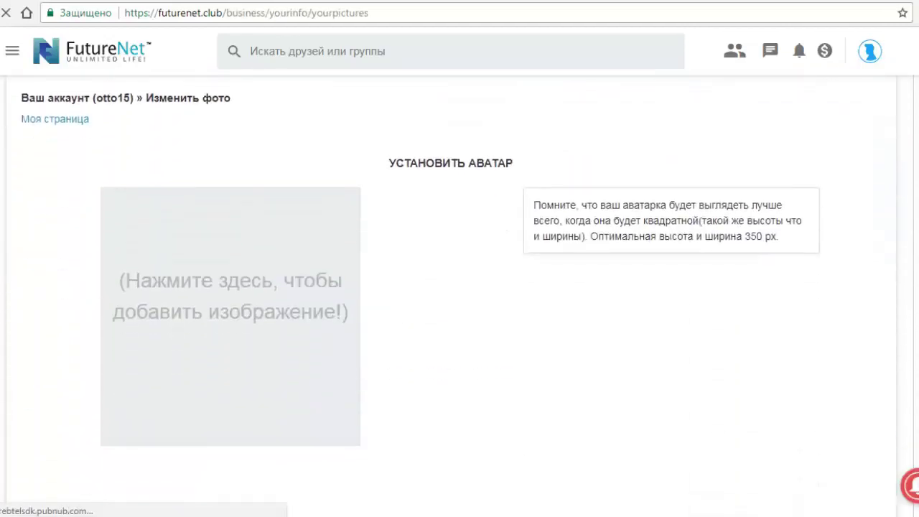
scroll(460, 287, up, 5)
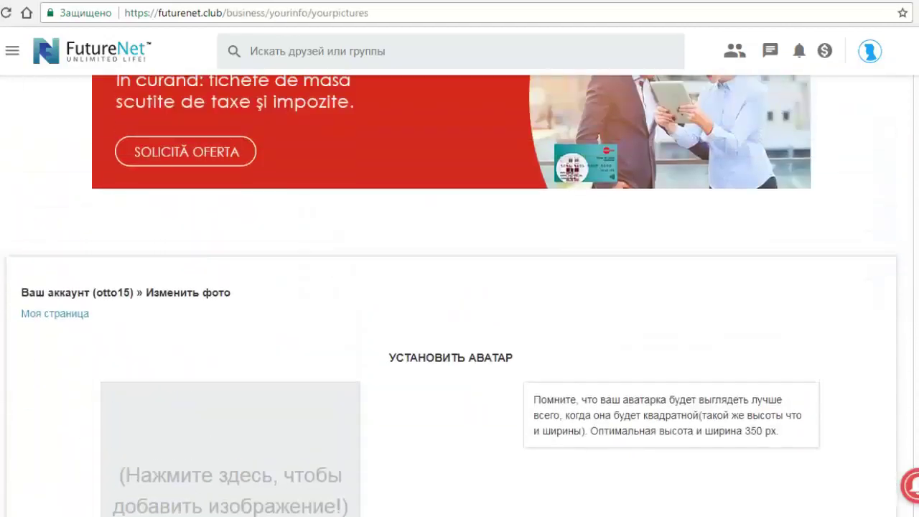
scroll(459, 287, down, 3)
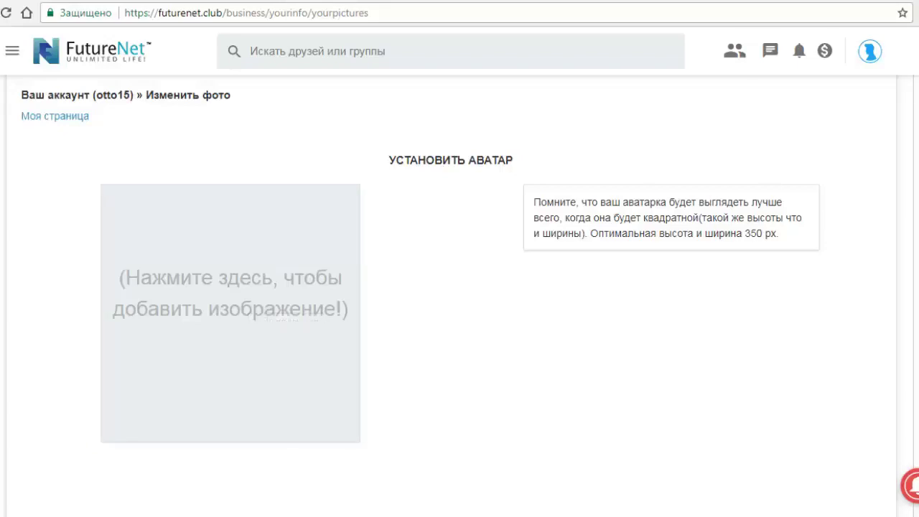
click(265, 302)
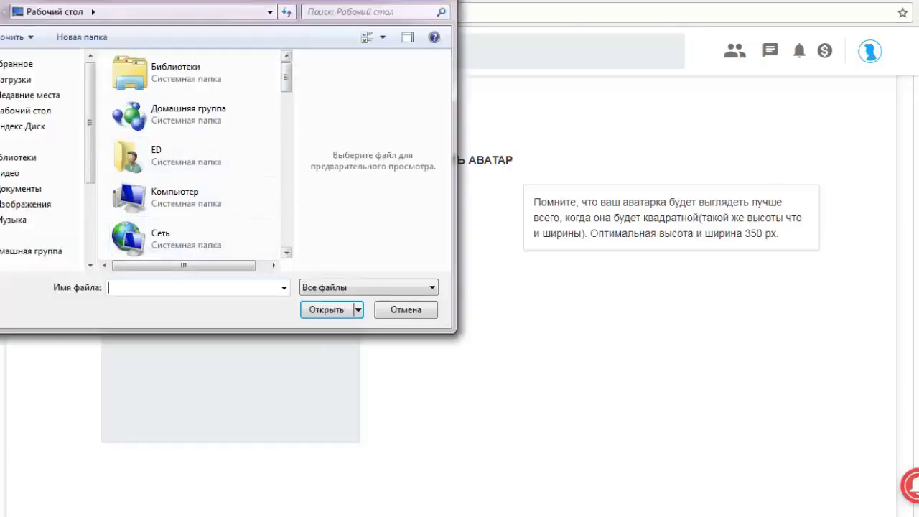
scroll(194, 154, down, 7)
scroll(194, 155, down, 6)
scroll(194, 118, up, 1)
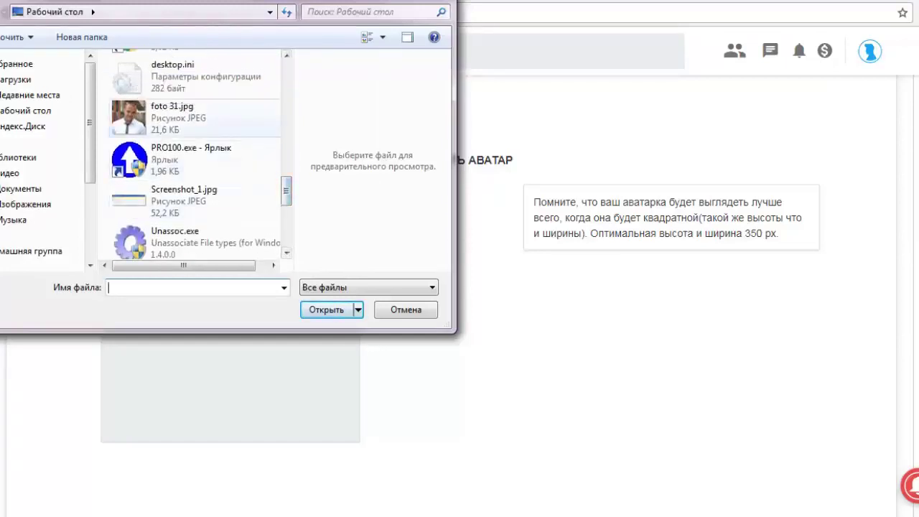
double_click(172, 115)
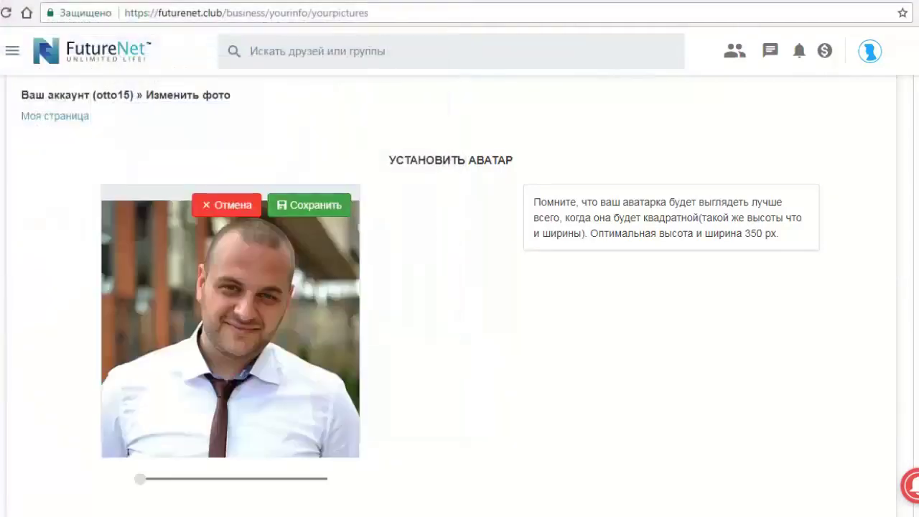
click(309, 205)
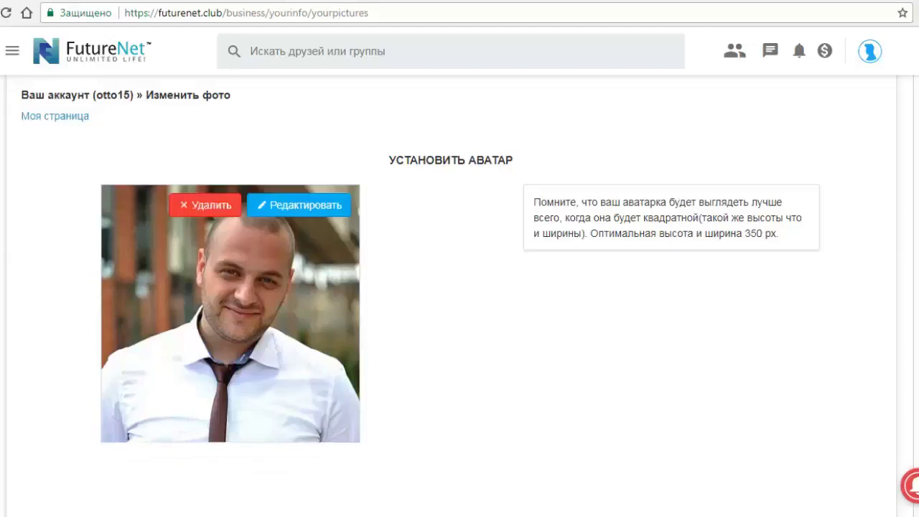
scroll(460, 287, down, 5)
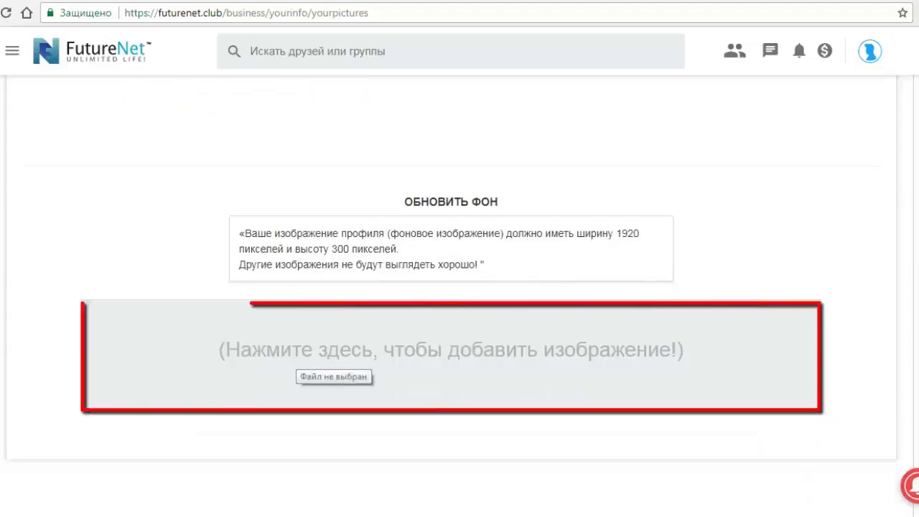
Step: Upload Заставка 6.jpg under Обновить фон, enlarge it in the frame, and save
click(298, 358)
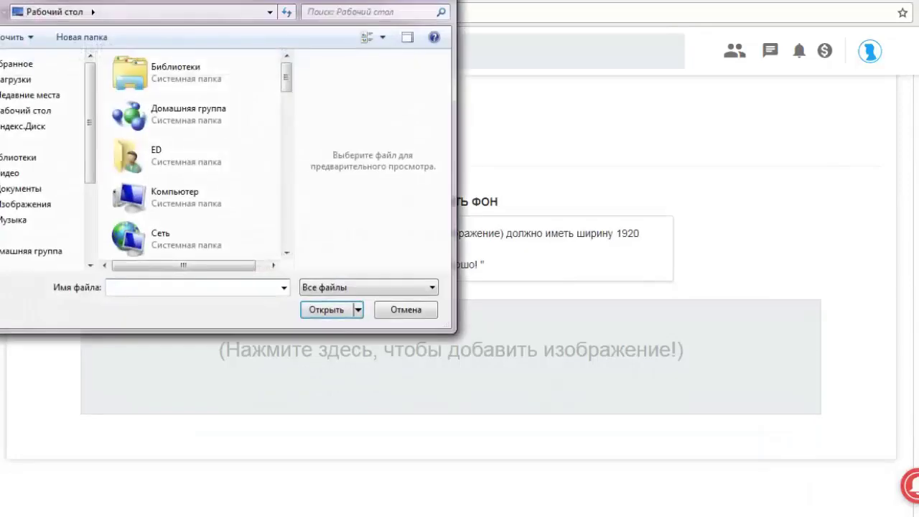
scroll(136, 79, down, 6)
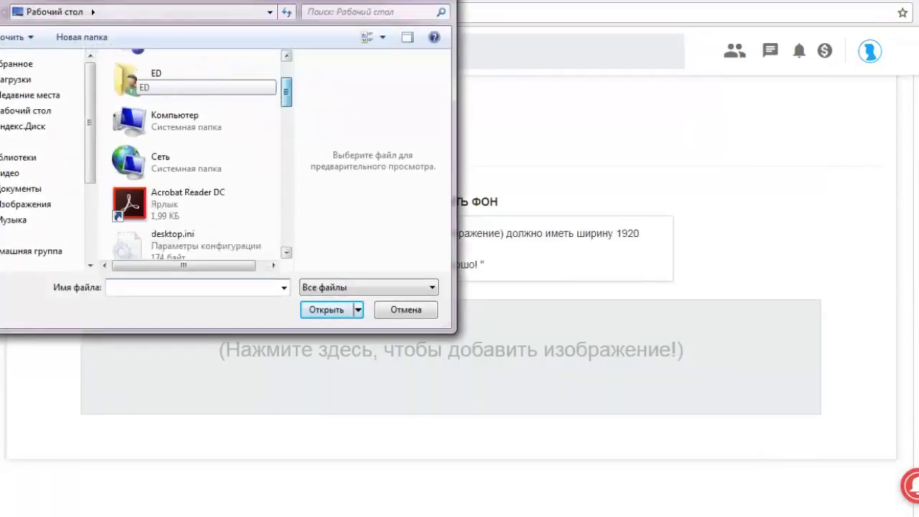
scroll(194, 154, down, 5)
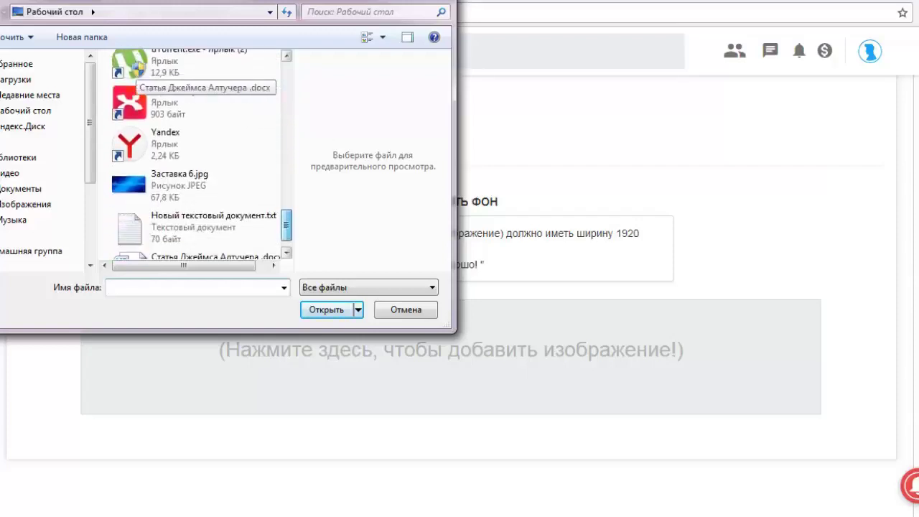
double_click(180, 184)
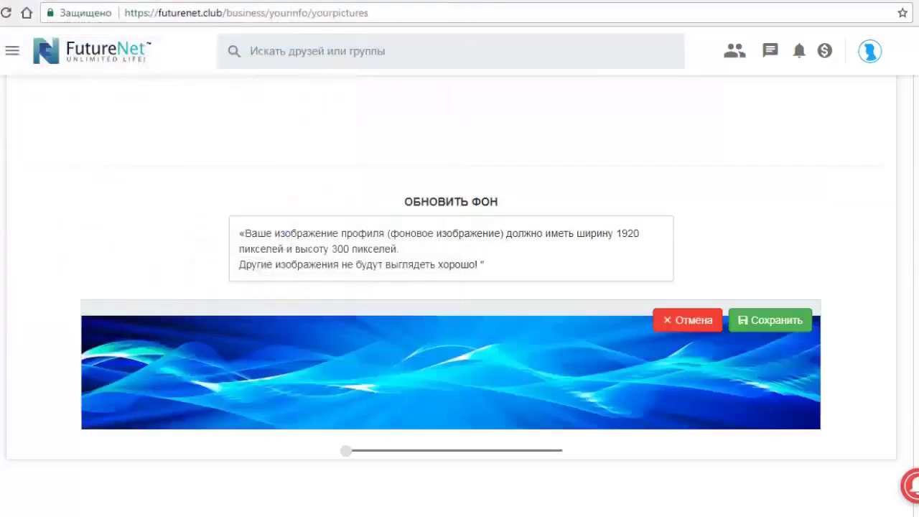
mouse_move(346, 450)
mouse_down()
mouse_move(485, 450)
mouse_move(346, 451)
mouse_up()
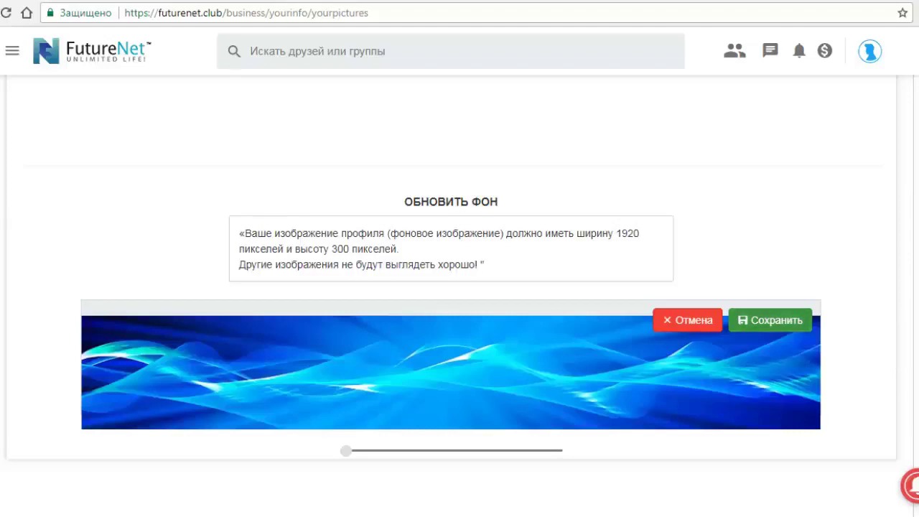
click(770, 320)
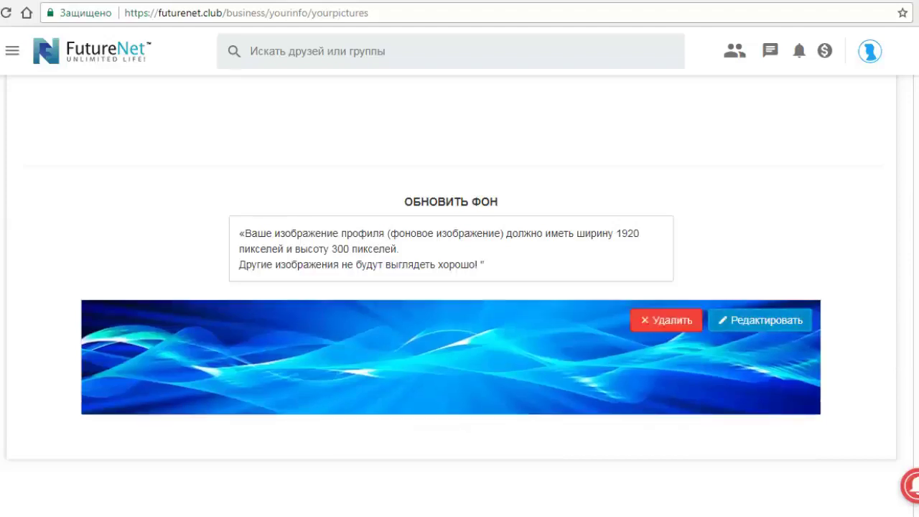
scroll(460, 287, up, 6)
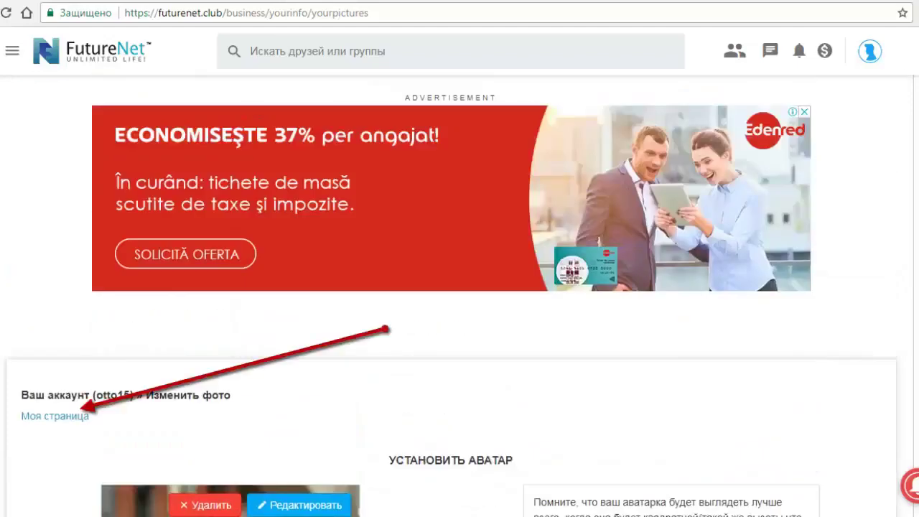
Step: Return to Моя страница to view the new avatar and cover, then open account settings
click(55, 416)
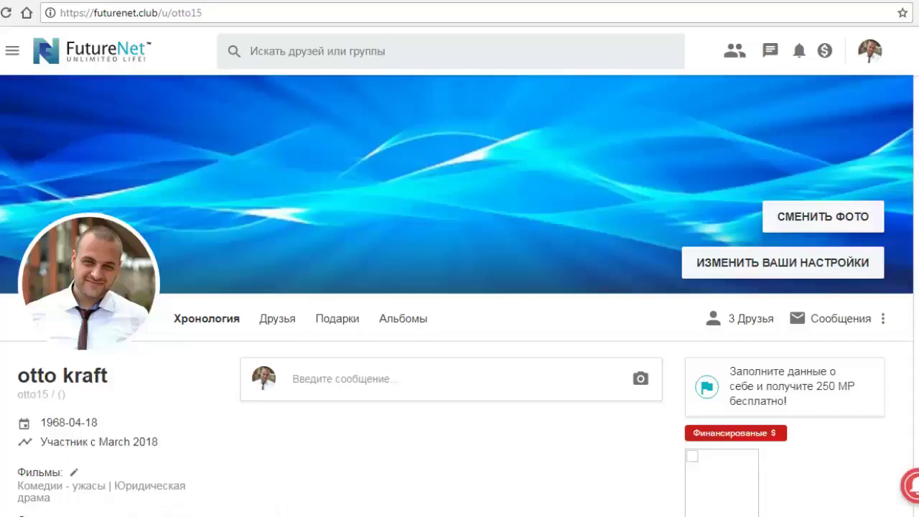
scroll(459, 296, down, 5)
scroll(459, 296, up, 5)
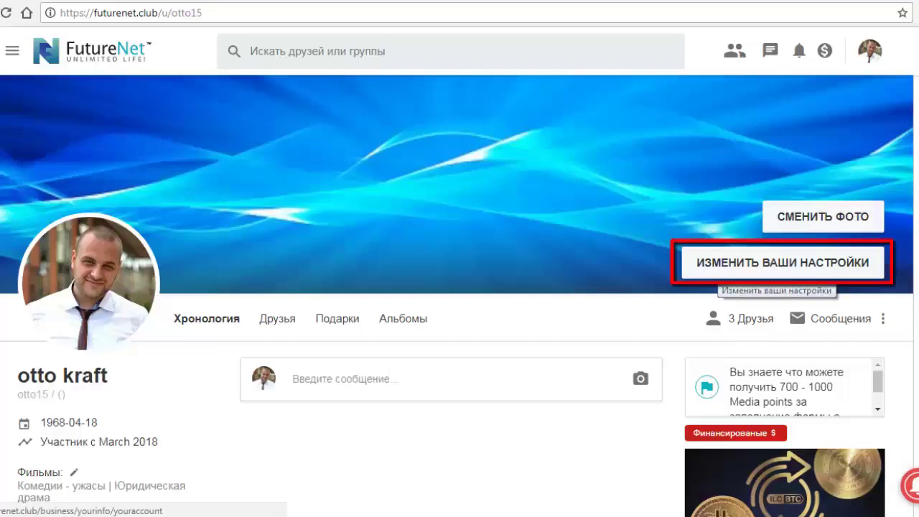
click(722, 267)
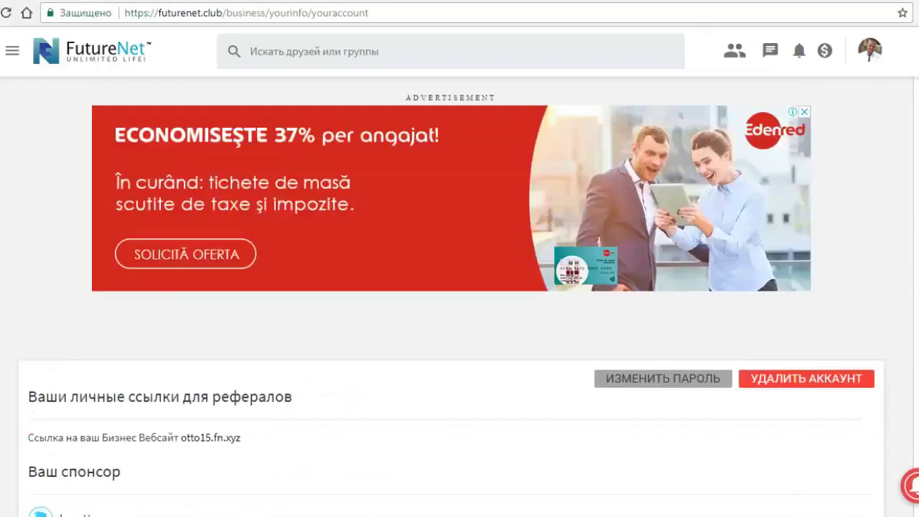
Step: Scroll down to the red OTP warning banner and follow its 'здесь' link to the OTP setup page
scroll(451, 296, down, 8)
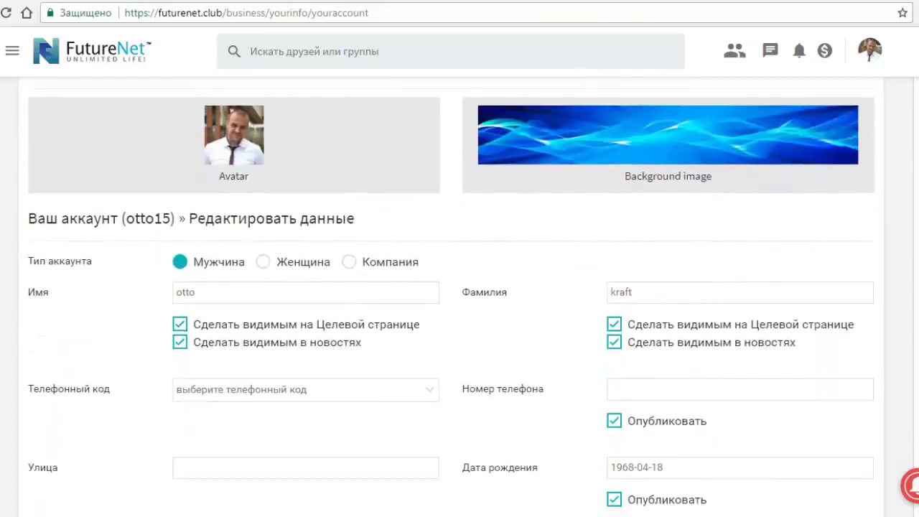
scroll(451, 292, down, 2)
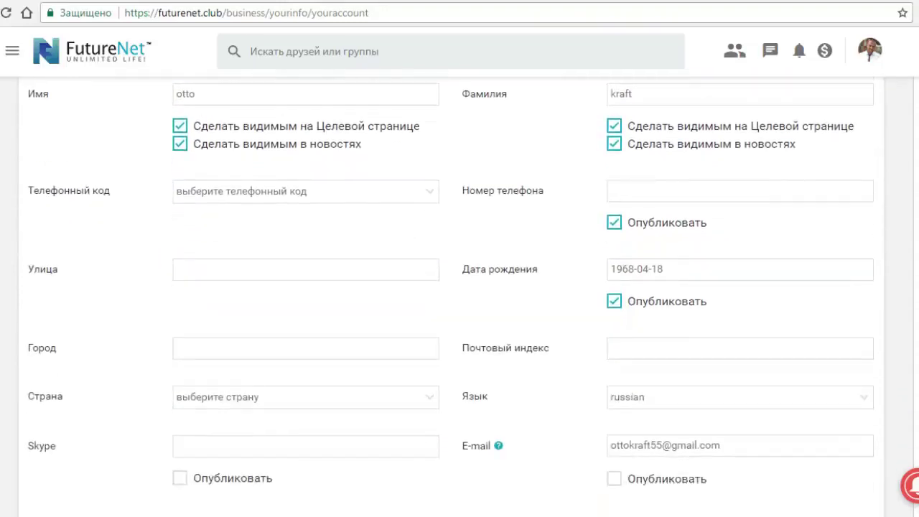
scroll(451, 299, down, 1)
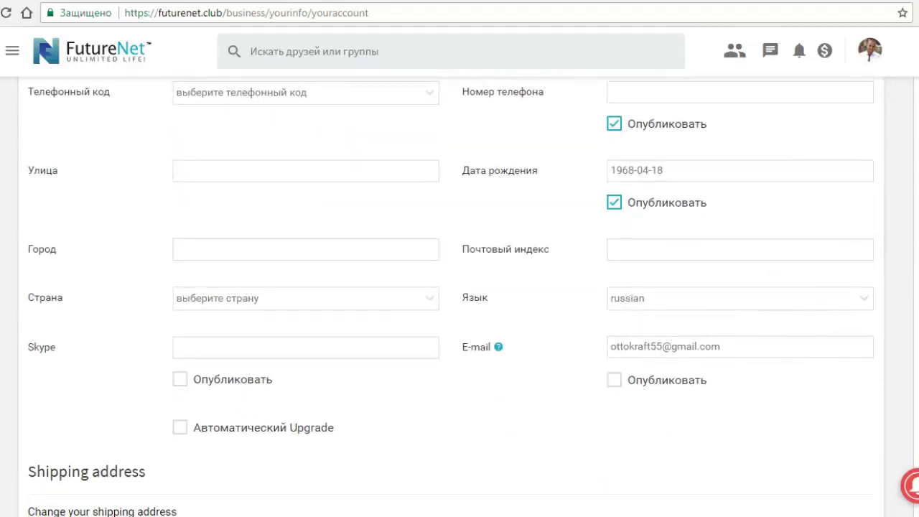
scroll(452, 296, down, 4)
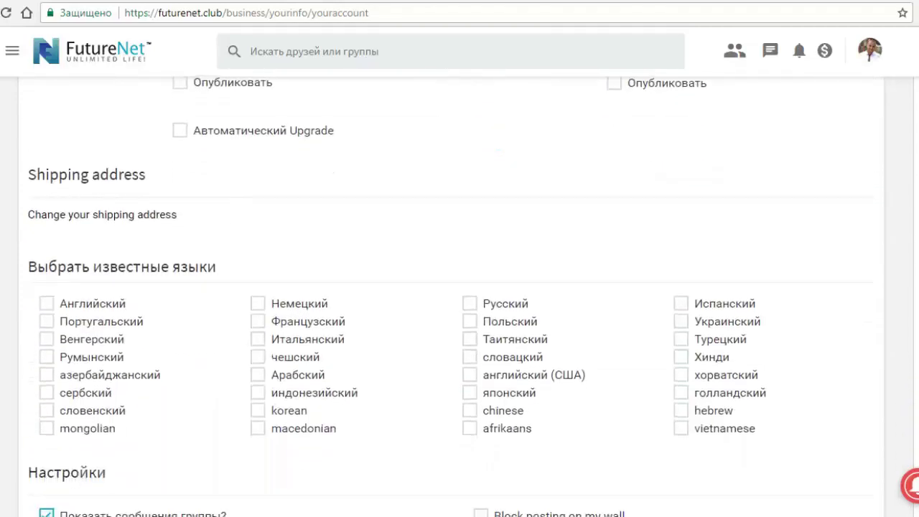
scroll(451, 296, down, 2)
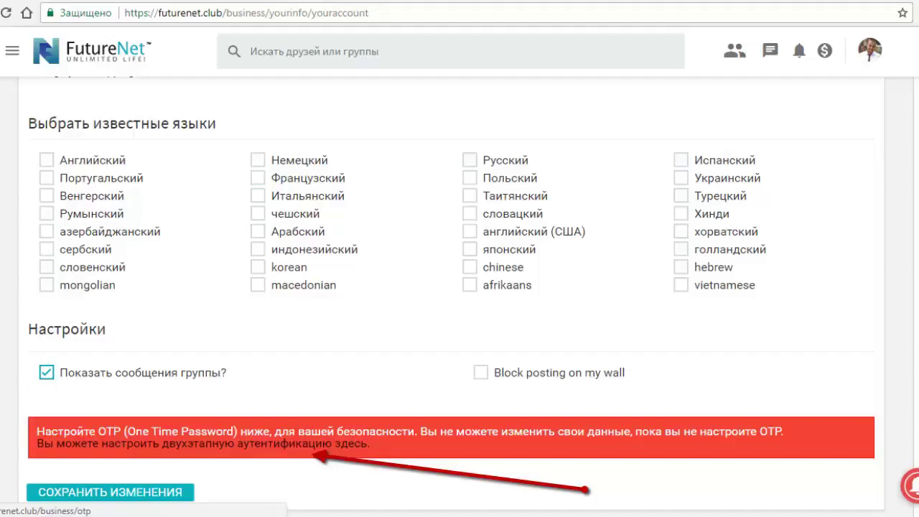
click(351, 443)
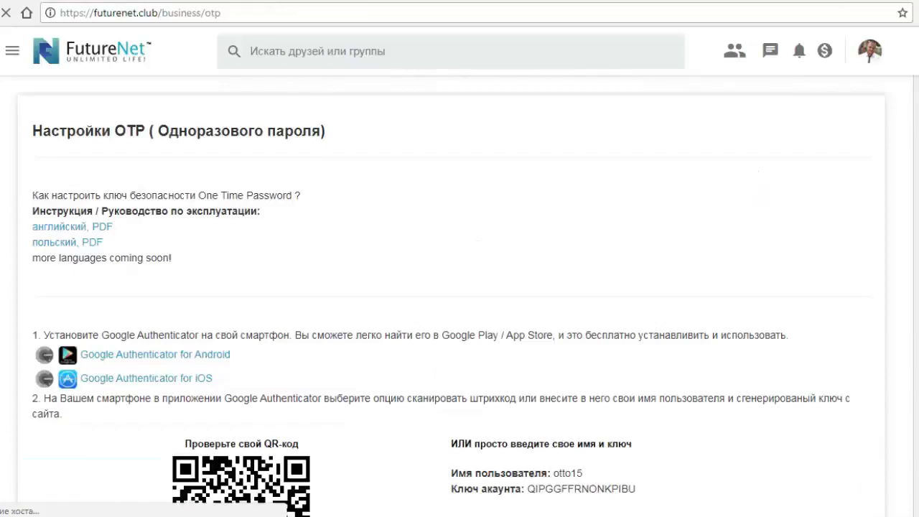
Step: Scroll to the QR code and select the username and account key lines, copying the selection
scroll(460, 298, down, 3)
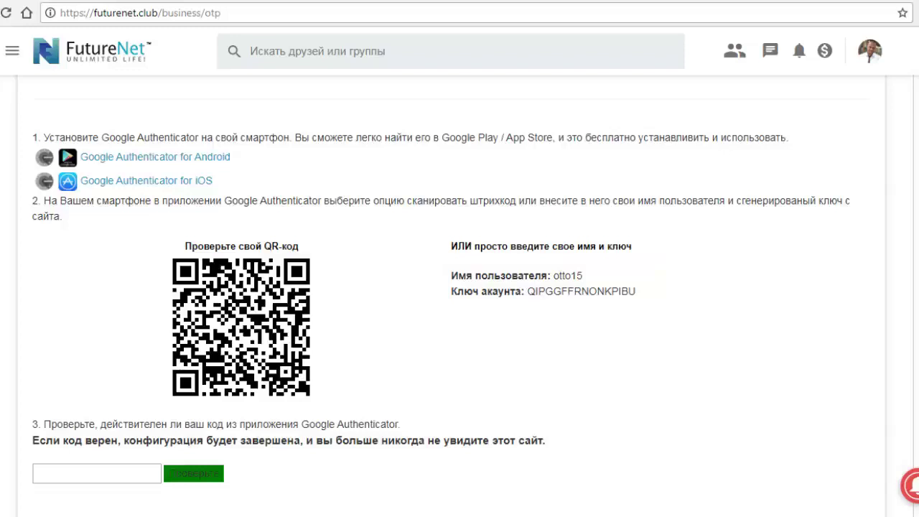
drag(527, 291, 636, 290)
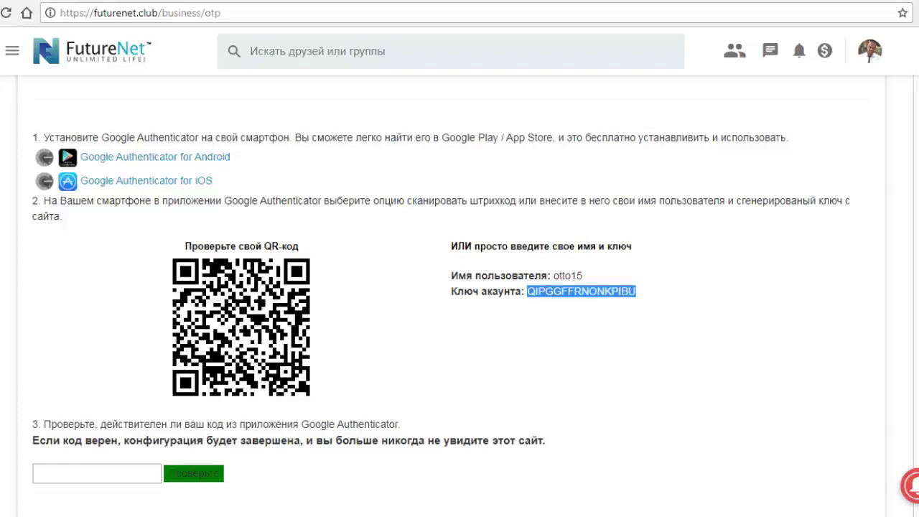
drag(637, 291, 459, 275)
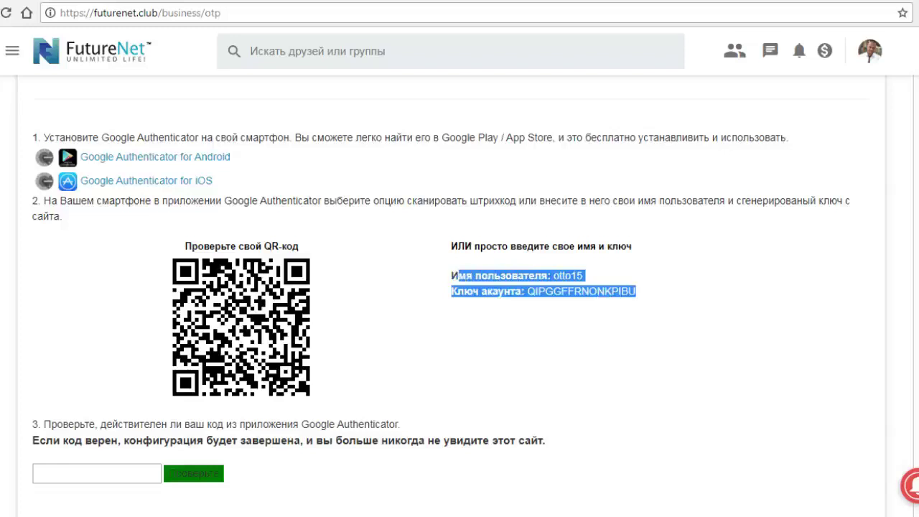
drag(637, 291, 452, 275)
right_click(462, 280)
click(503, 292)
drag(528, 292, 636, 292)
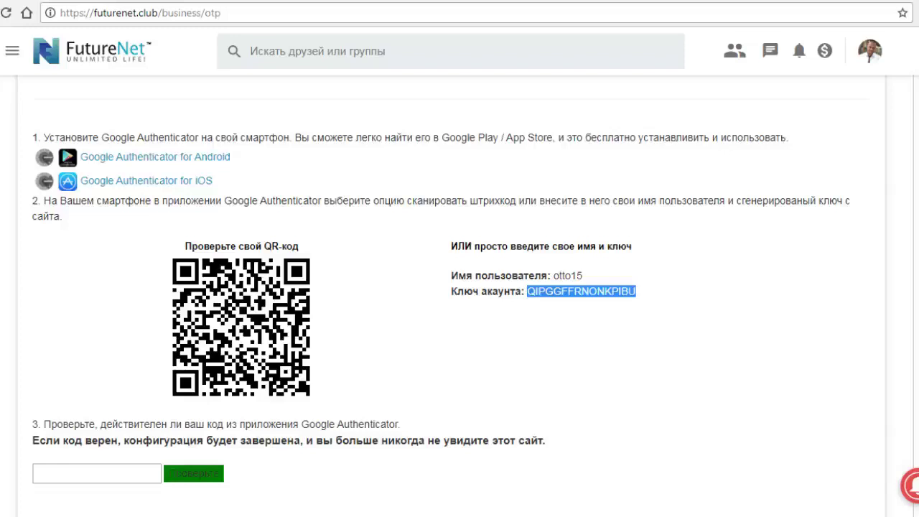
scroll(460, 287, up, 4)
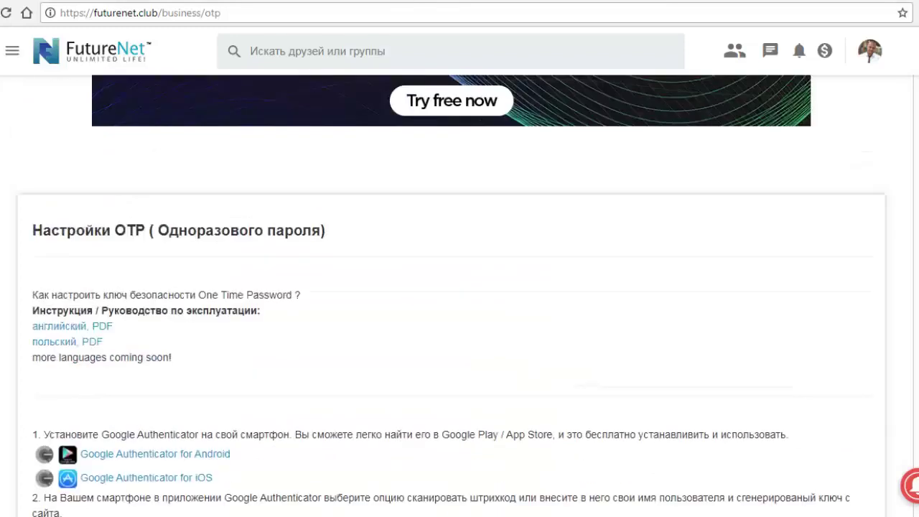
scroll(460, 296, down, 1)
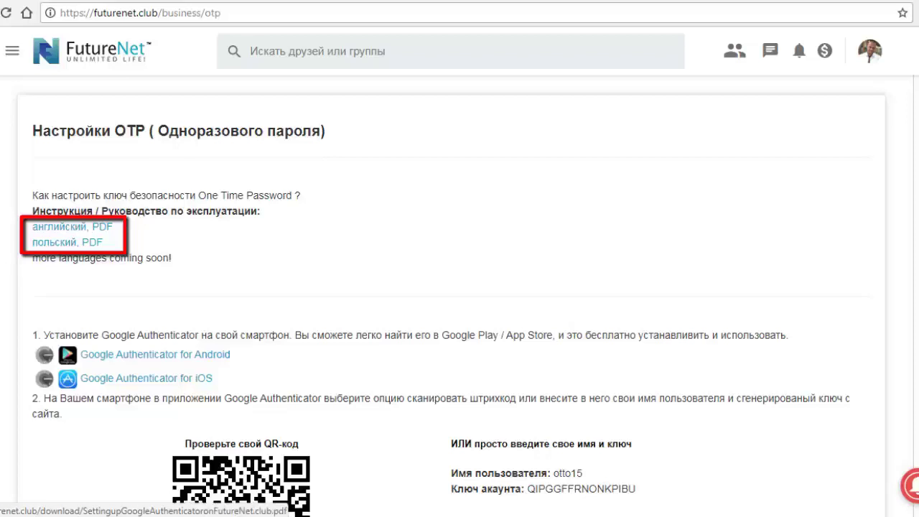
Step: Open the English PDF setup guide and follow its point-1 Google Chrome link to the Authenticator extension
click(72, 226)
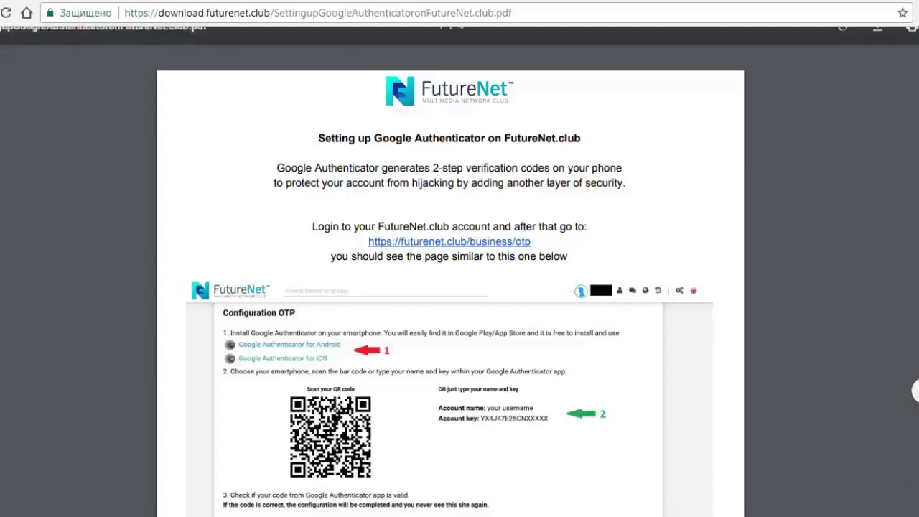
scroll(450, 287, down, 5)
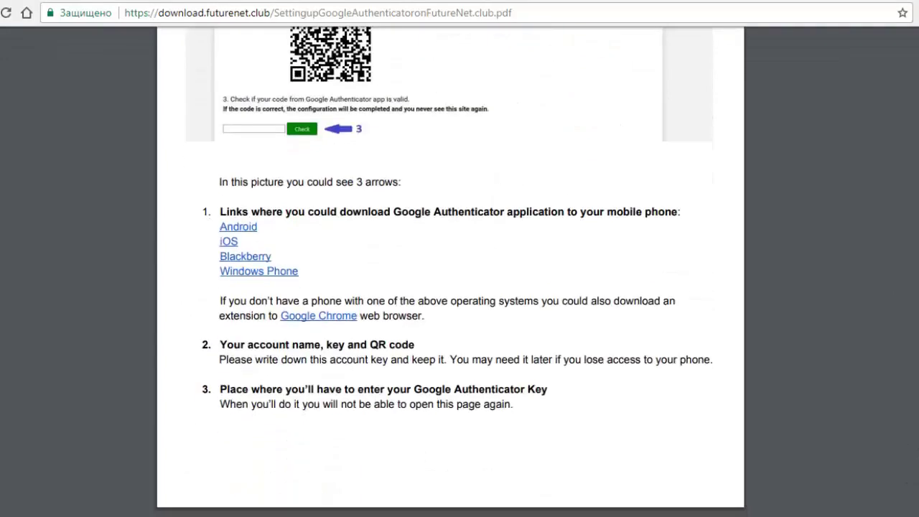
scroll(450, 287, down, 2)
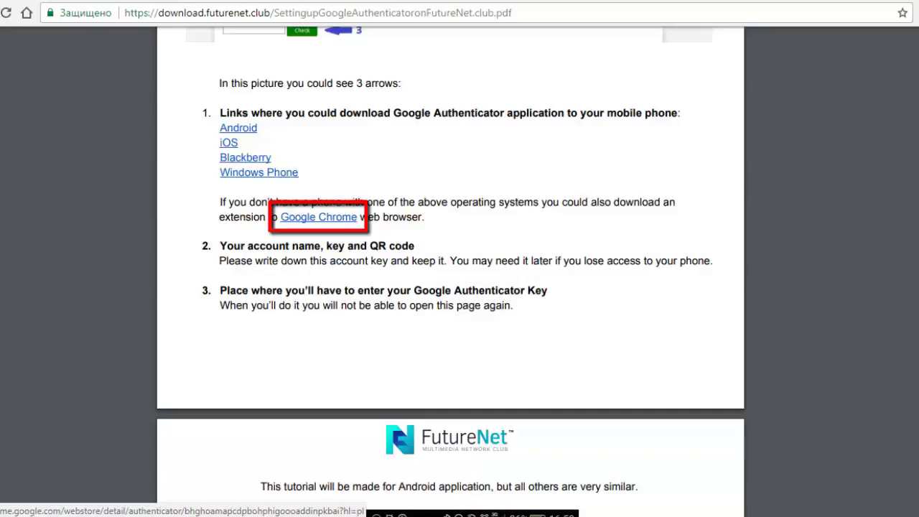
click(318, 217)
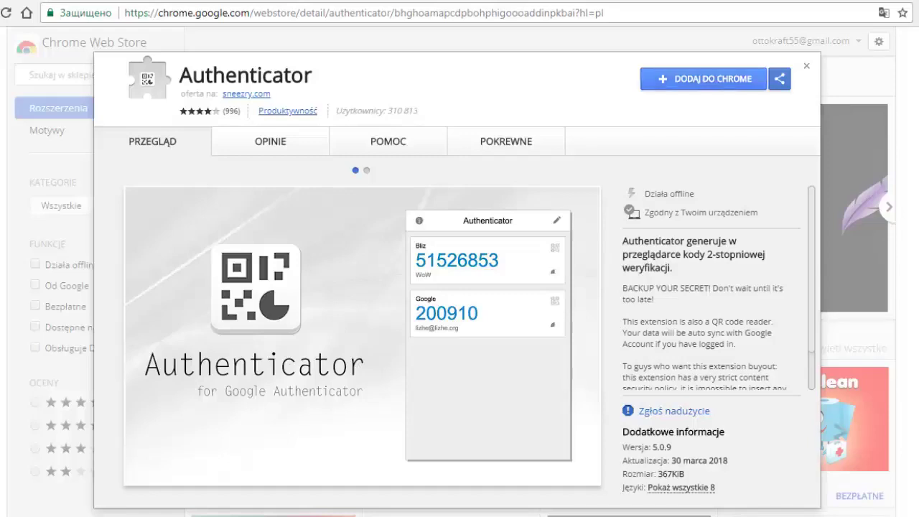
Step: Add the Authenticator extension to Chrome with 'DODAJ DO CHROME' and confirm the installation
click(704, 78)
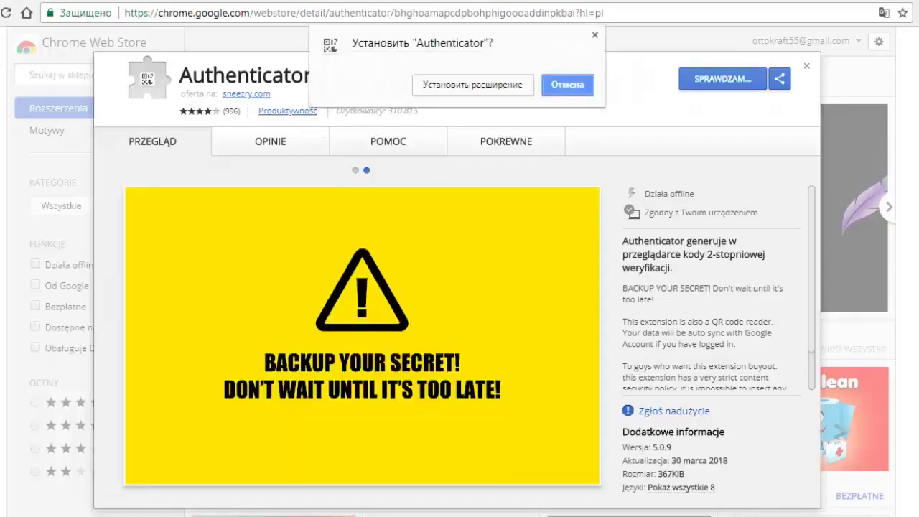
key(Escape)
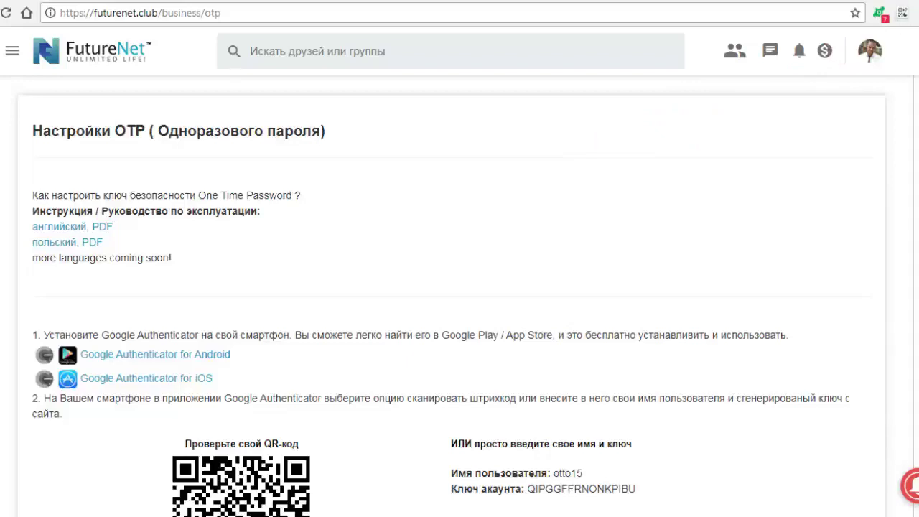
Step: Copy the account key with Копировать and bring up the Authenticator extension's panel
drag(636, 488, 527, 489)
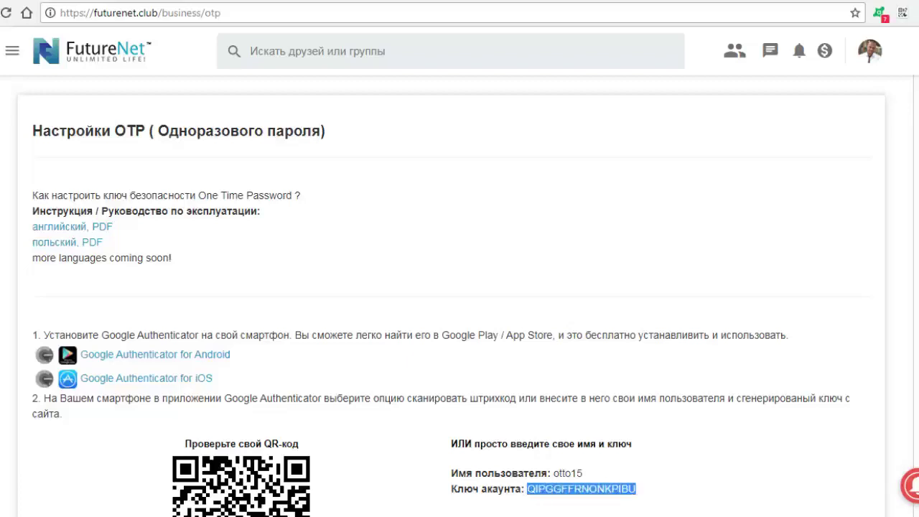
right_click(543, 408)
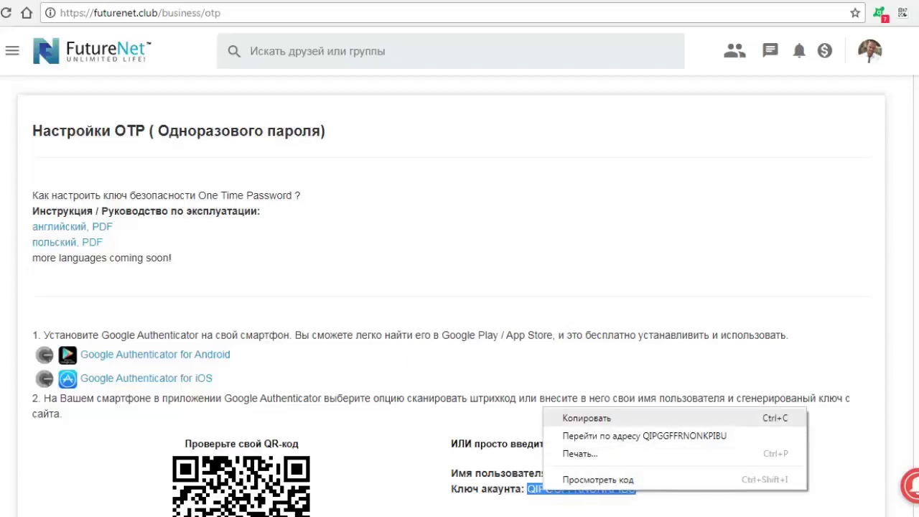
click(587, 418)
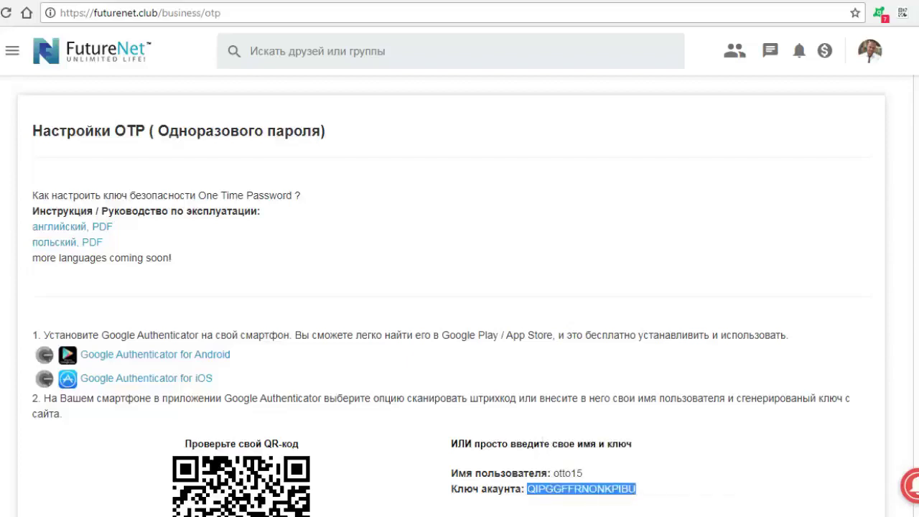
click(903, 13)
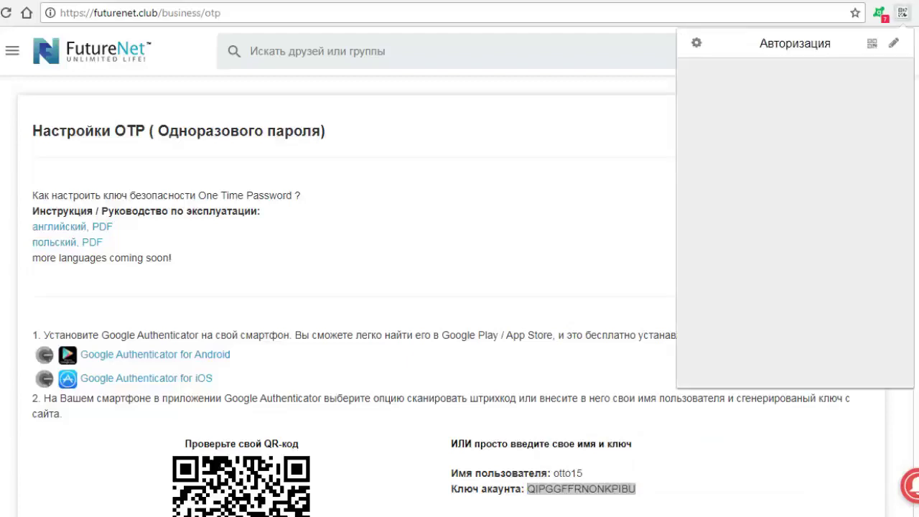
Step: Manually add the FutureNet username to Authenticator, pasting the copied account key as its Секрет
click(894, 43)
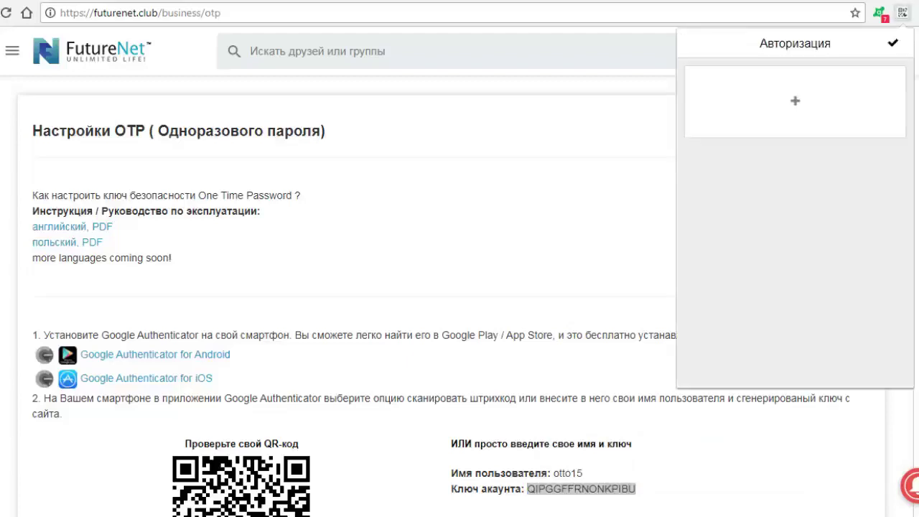
click(795, 100)
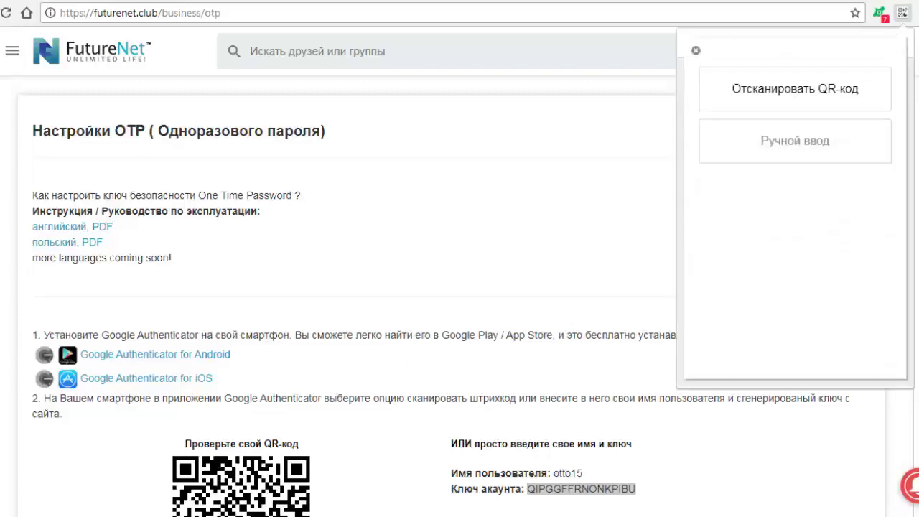
click(795, 141)
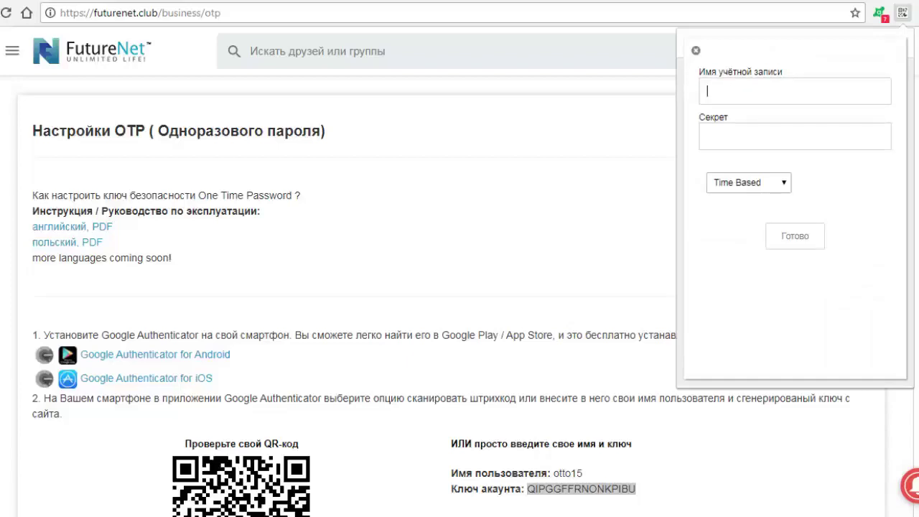
text(otto15)
right_click(725, 133)
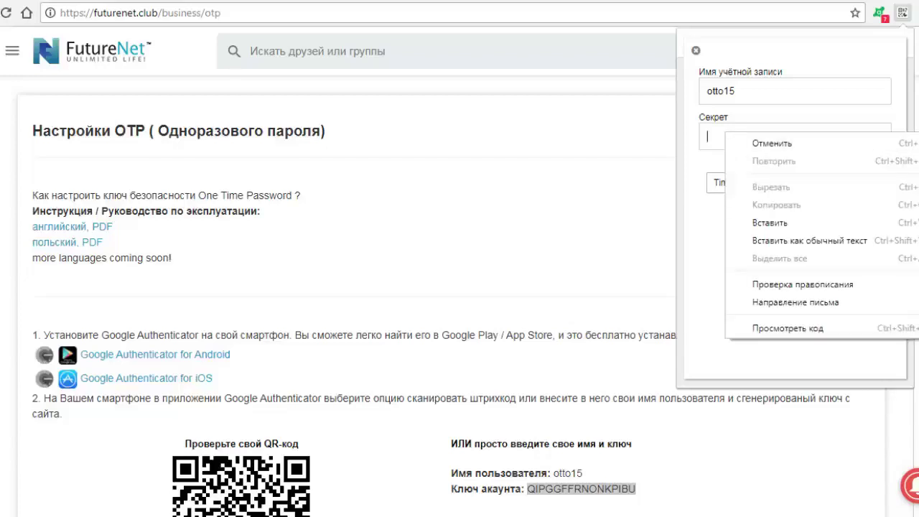
click(771, 223)
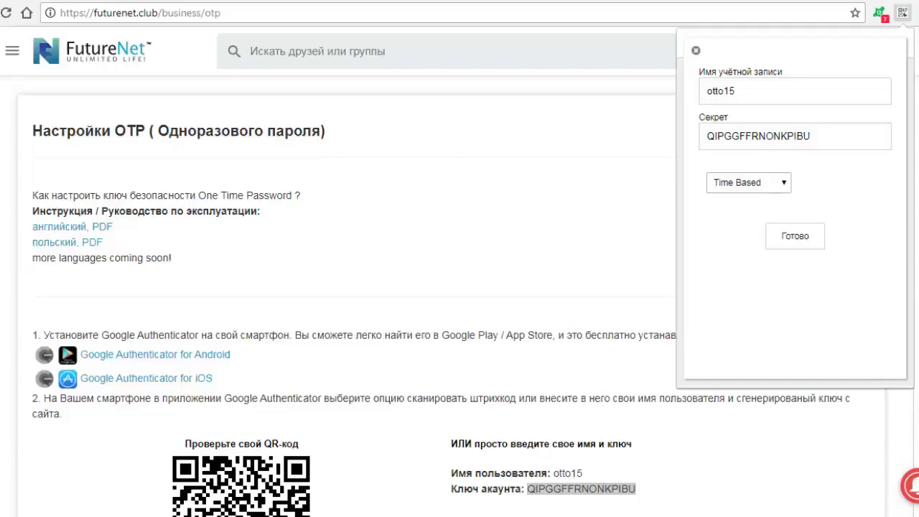
key(Return)
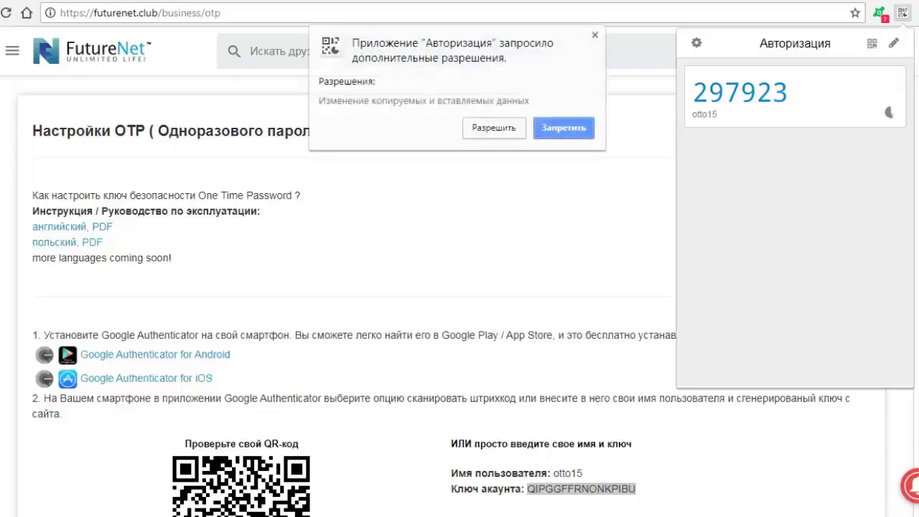
Step: Paste the six-digit Authenticator code into the verification field, submit it and dismiss the confirmation alert
key(Escape)
scroll(459, 287, down, 3)
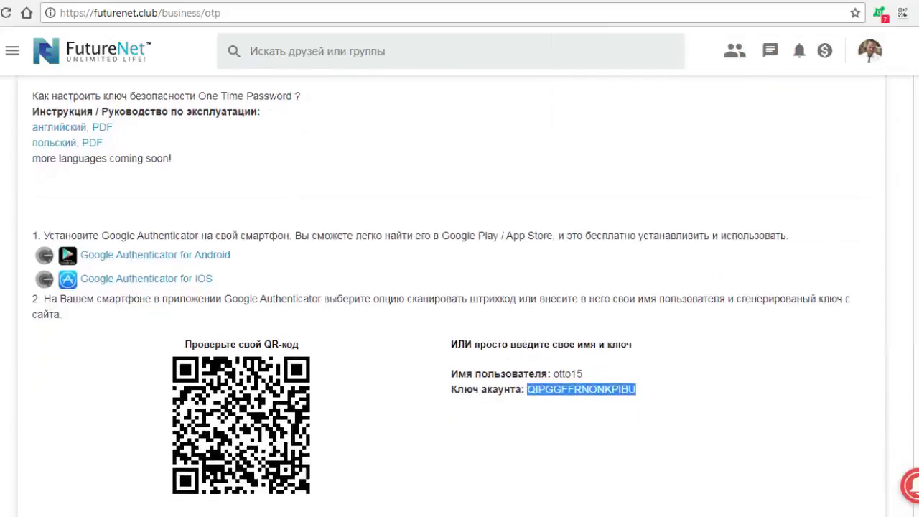
scroll(460, 287, down, 1)
click(36, 379)
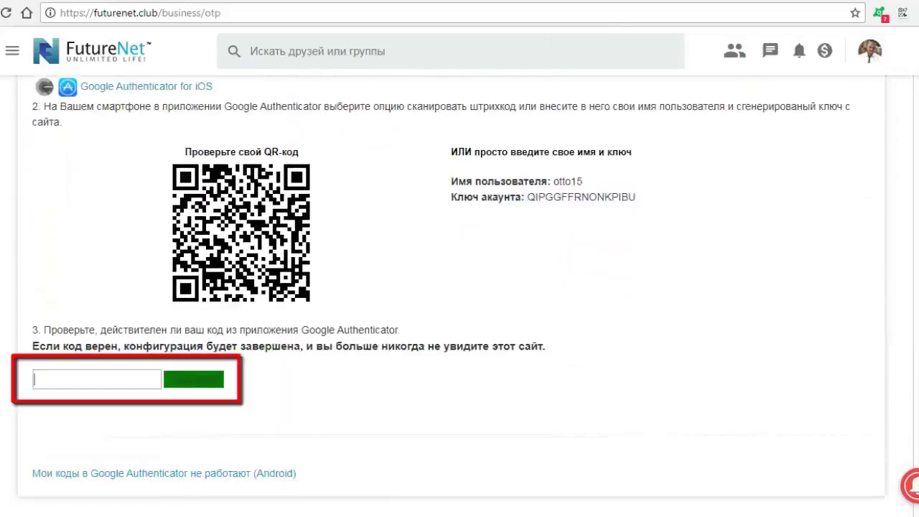
right_click(98, 378)
click(129, 260)
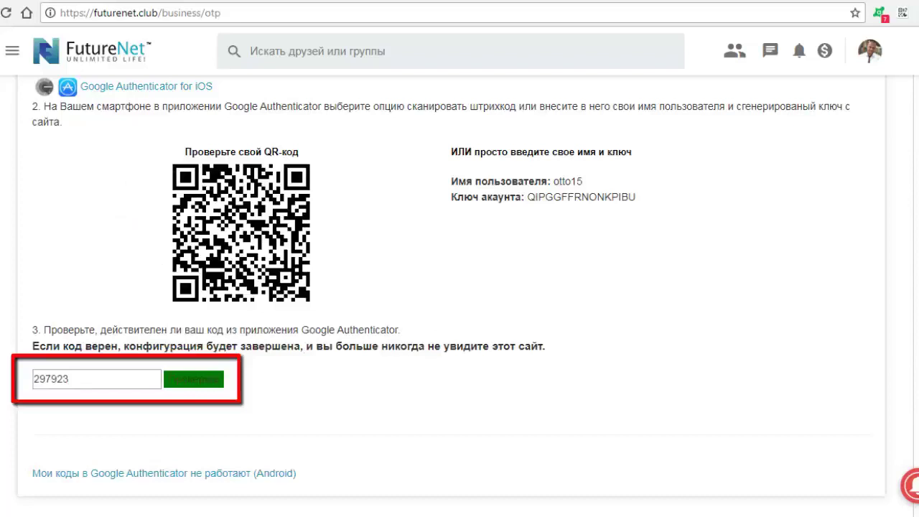
key(Return)
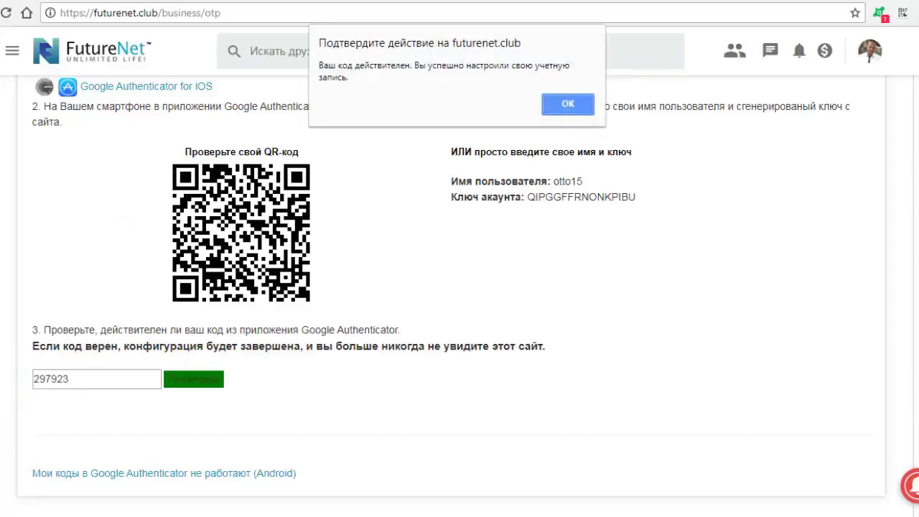
key(Return)
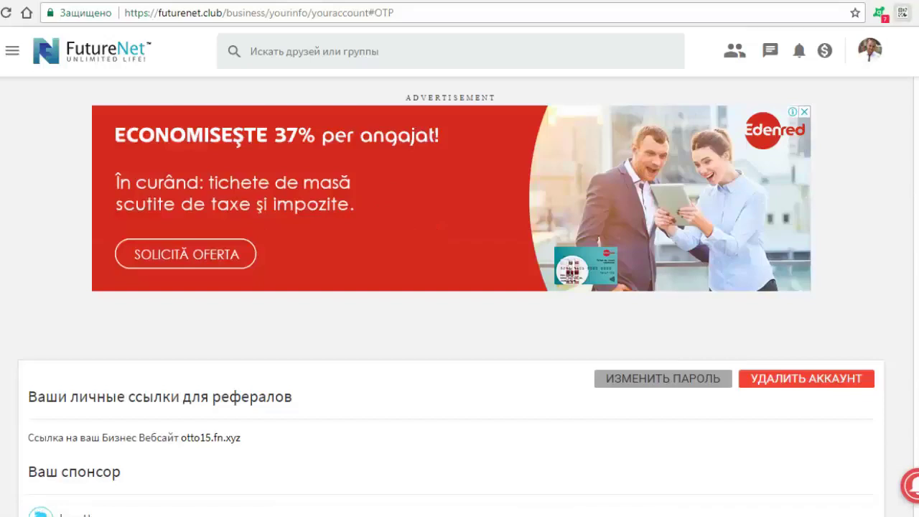
Step: Check the current code in the Authenticator panel, then scroll down to the Ваш аккаунт edit form
click(903, 12)
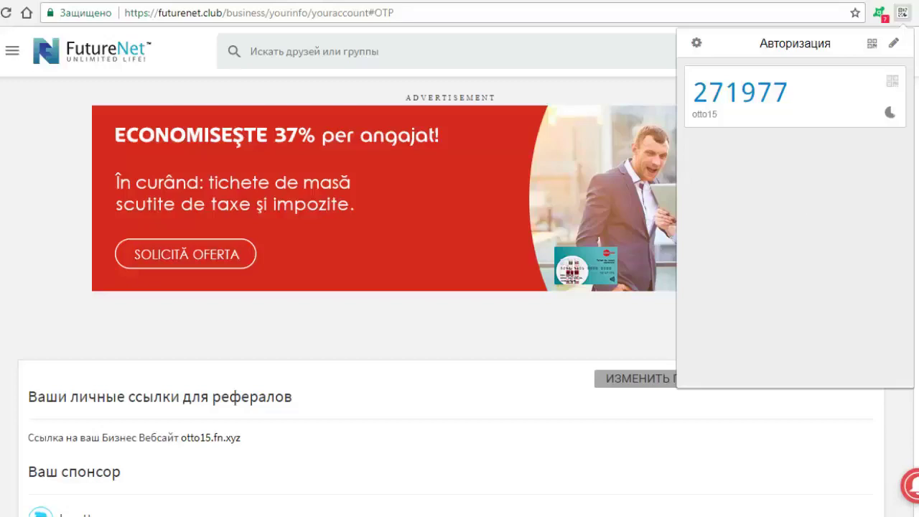
scroll(446, 287, down, 4)
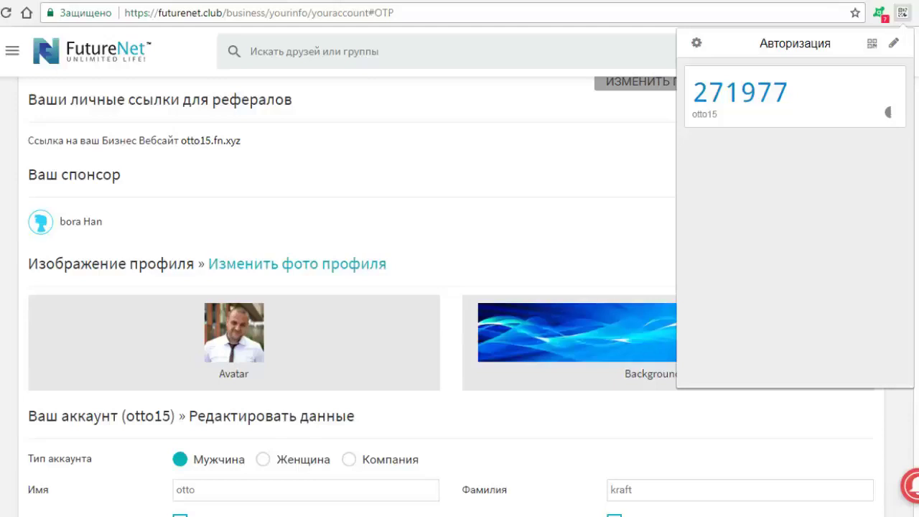
scroll(446, 288, down, 3)
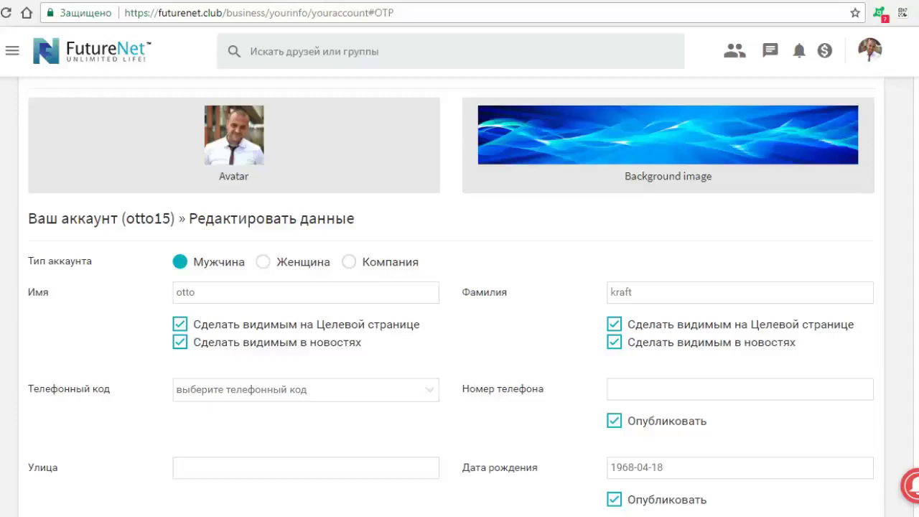
scroll(460, 287, down, 2)
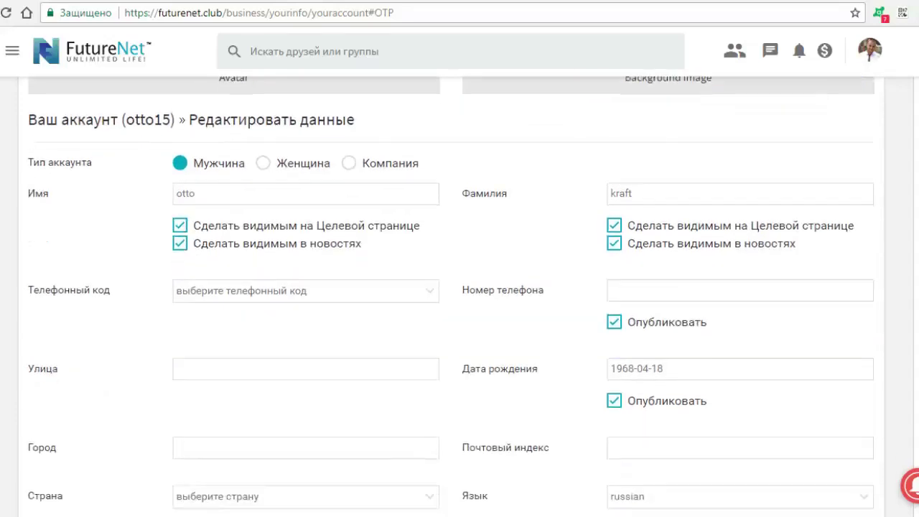
scroll(460, 287, down, 2)
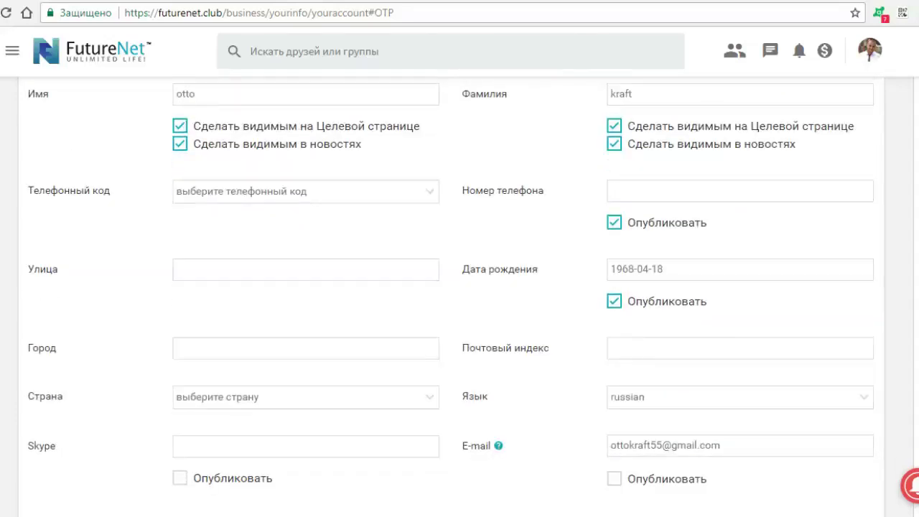
Step: Choose the +7 (Russian Federation) phone code and enter the phone number
click(307, 191)
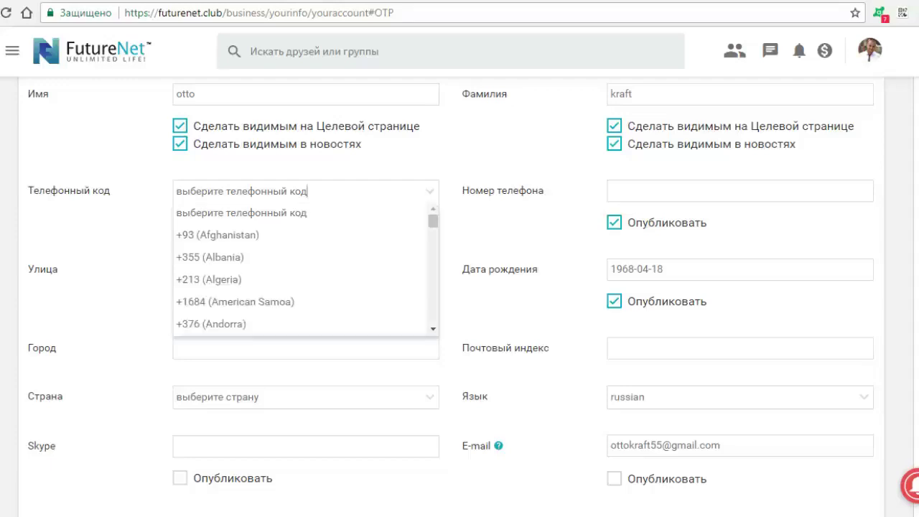
scroll(308, 191, down, 15)
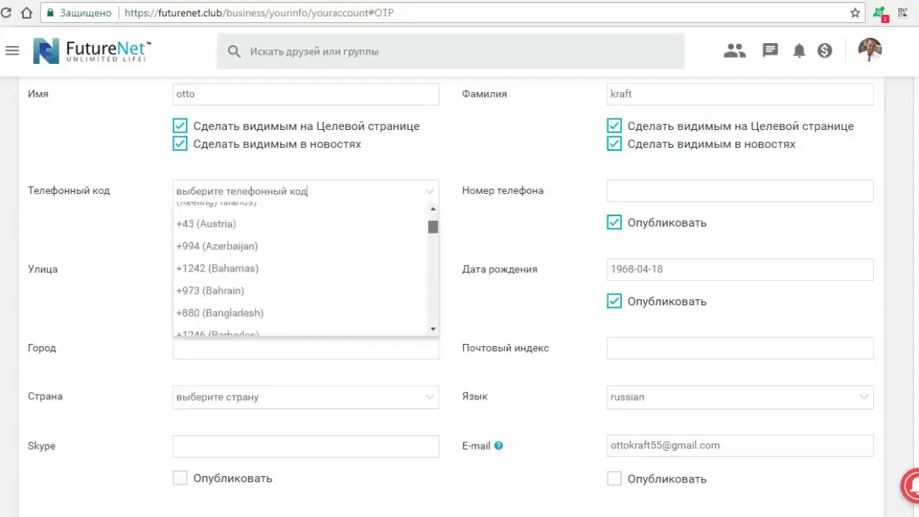
scroll(307, 191, down, 6)
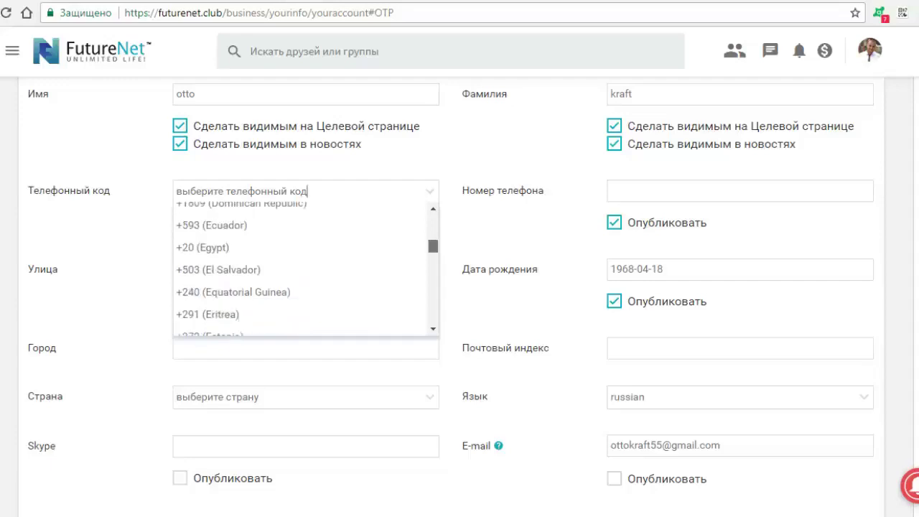
scroll(307, 191, down, 6)
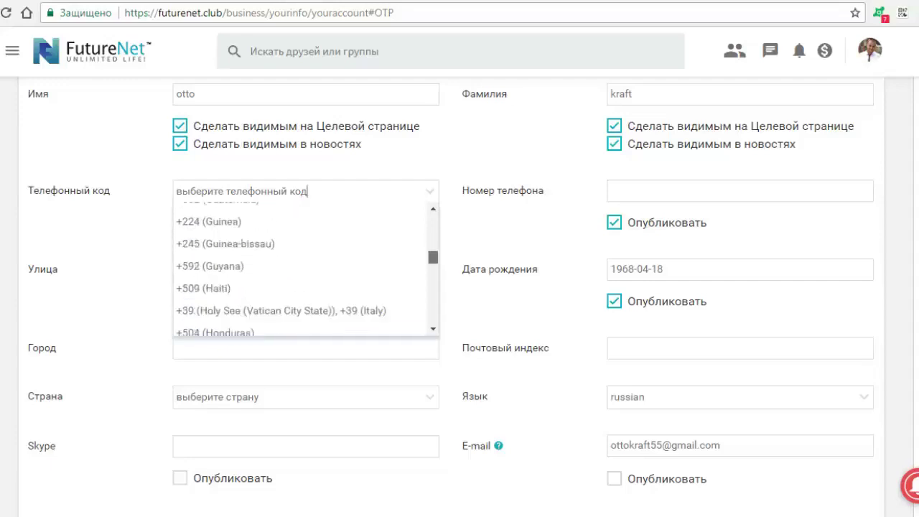
scroll(305, 270, down, 2)
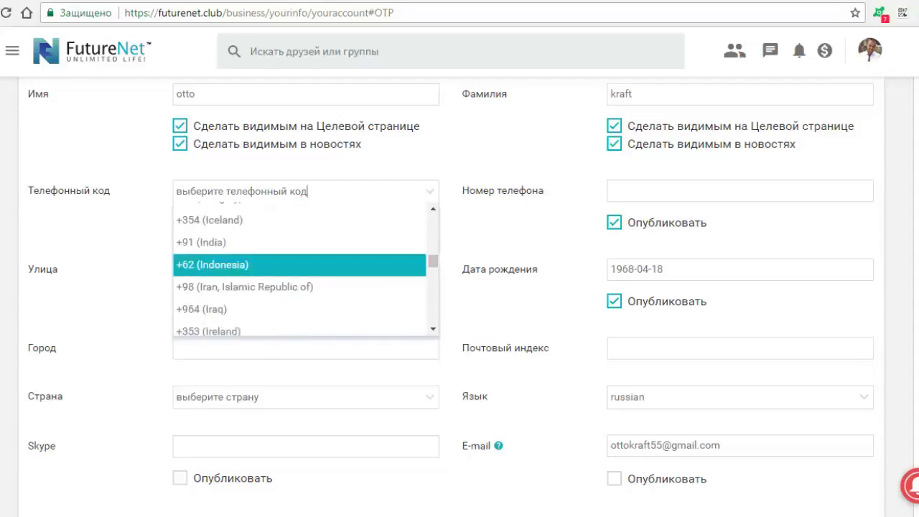
scroll(305, 244, down, 3)
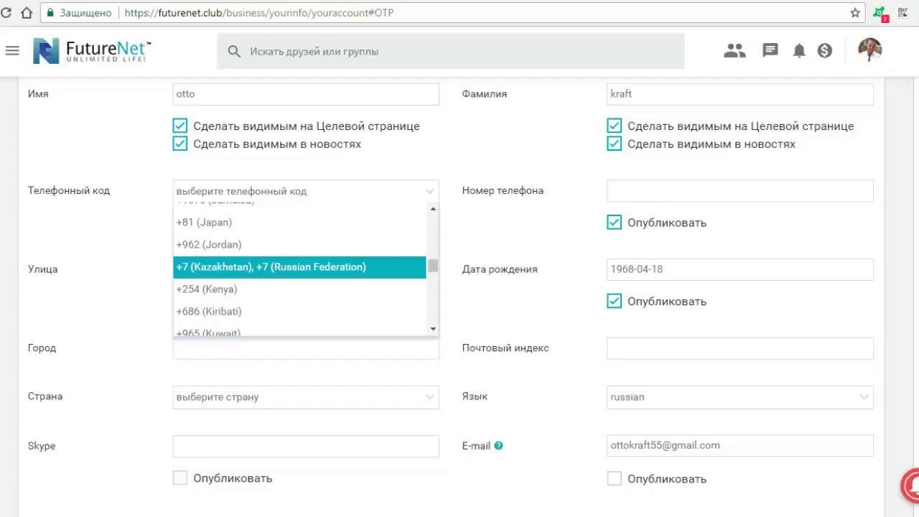
key(Return)
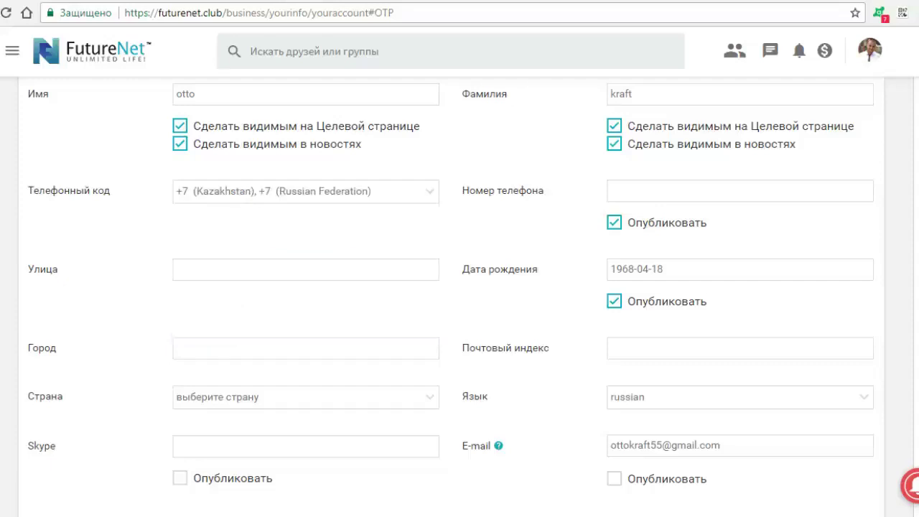
Step: Untick Опубликовать for both the phone number and the birth date
click(614, 222)
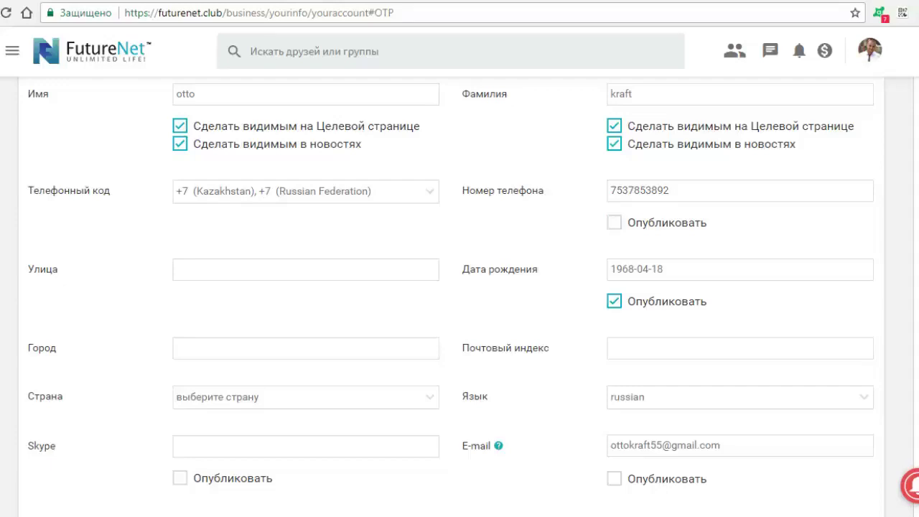
click(614, 301)
scroll(460, 287, down, 2)
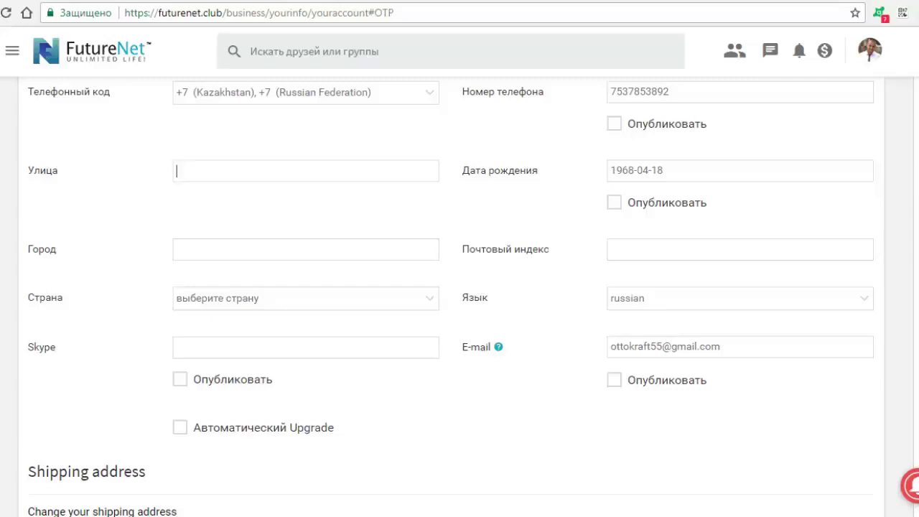
Step: Leave Страна unselected and switch on Опубликовать for the Skype and E-mail fields
click(740, 250)
click(306, 298)
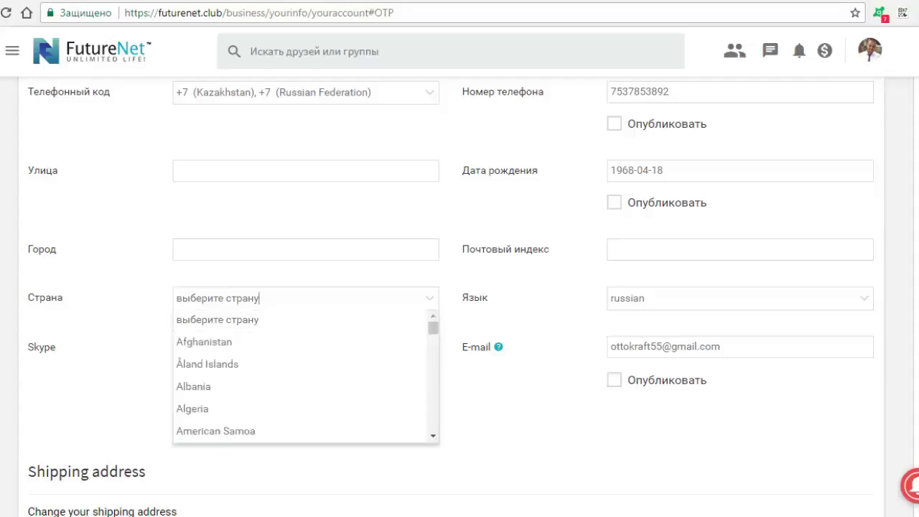
scroll(305, 377, down, 8)
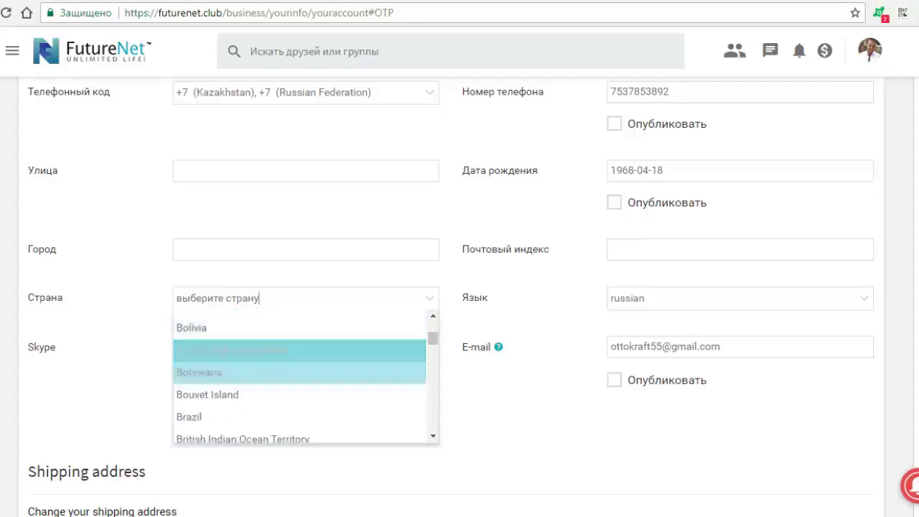
key(Escape)
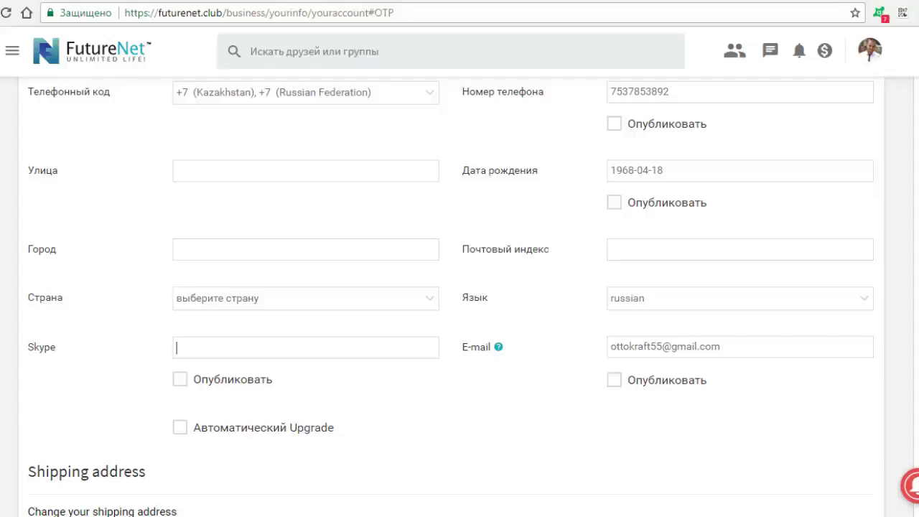
click(180, 379)
click(614, 380)
Step: Mark Русский as a known language, tick Включить OTP for every login, and save the changes
scroll(459, 301, down, 5)
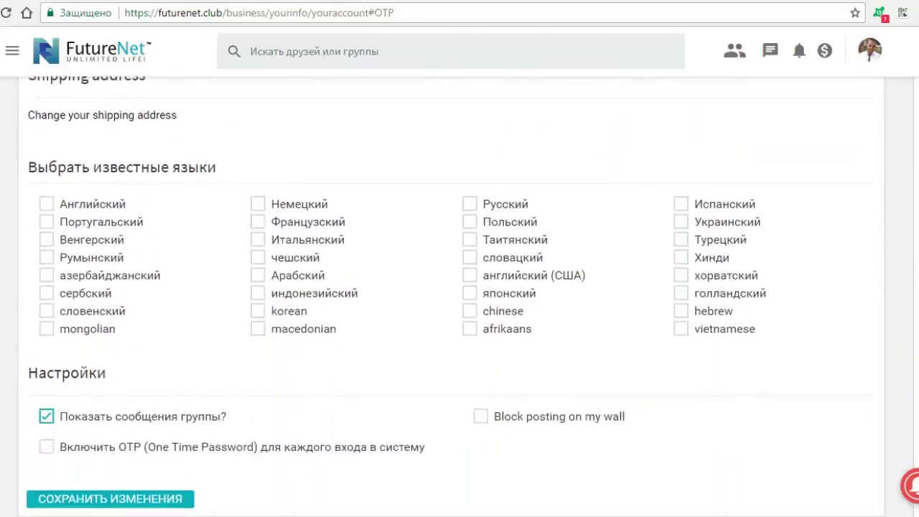
click(470, 204)
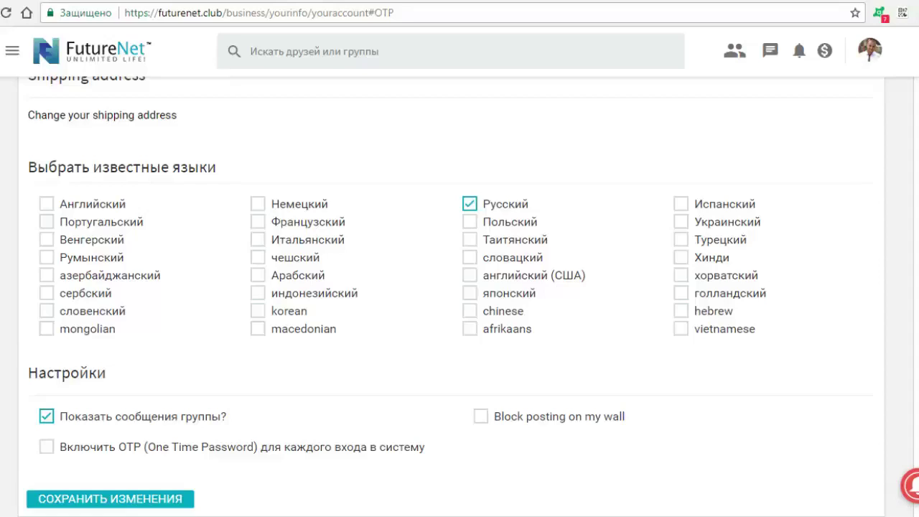
scroll(460, 287, down, 1)
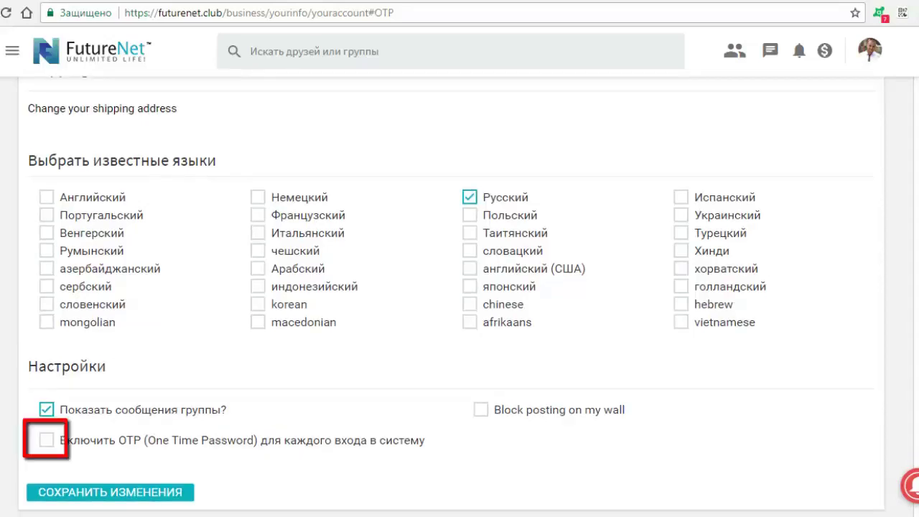
click(46, 441)
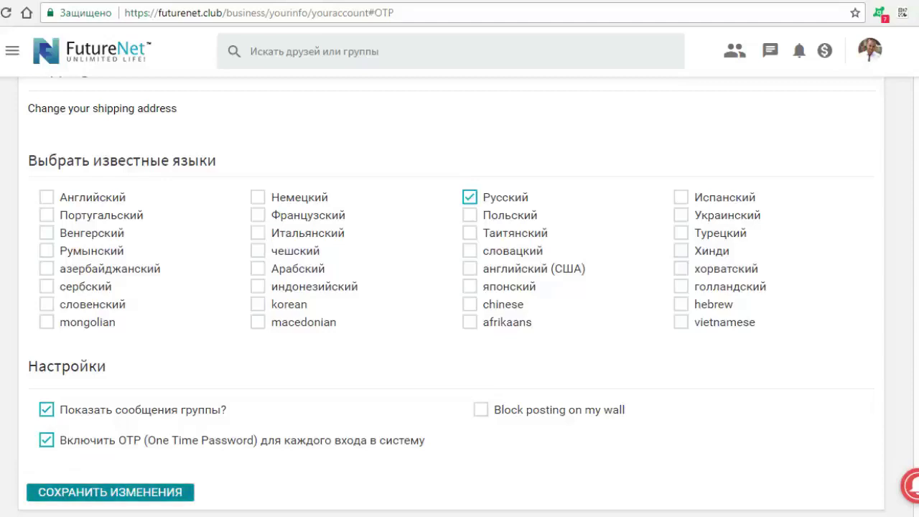
click(110, 492)
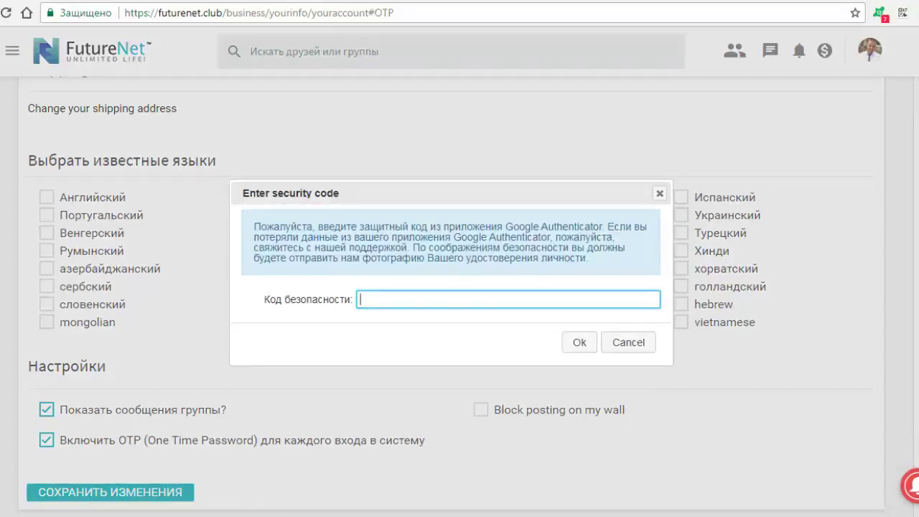
Step: Copy the current Authenticator code into the Код безопасности field and confirm with Ok
click(903, 13)
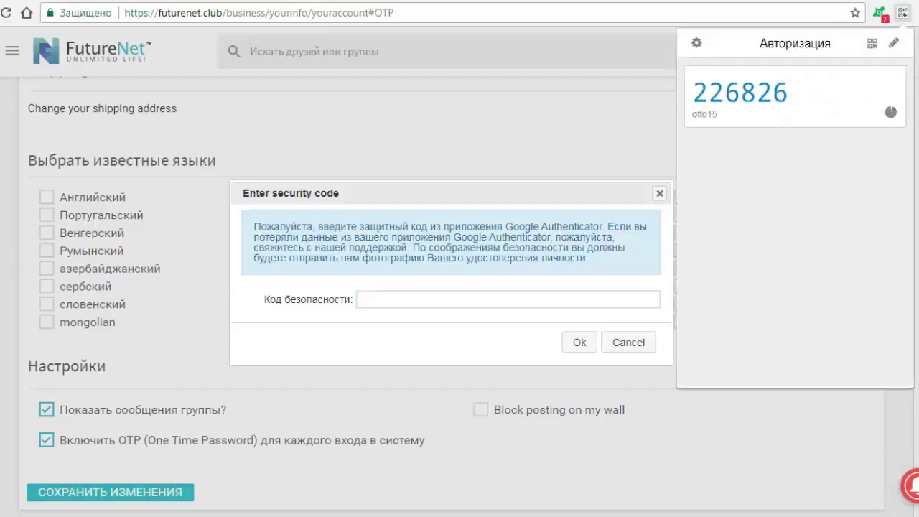
click(740, 92)
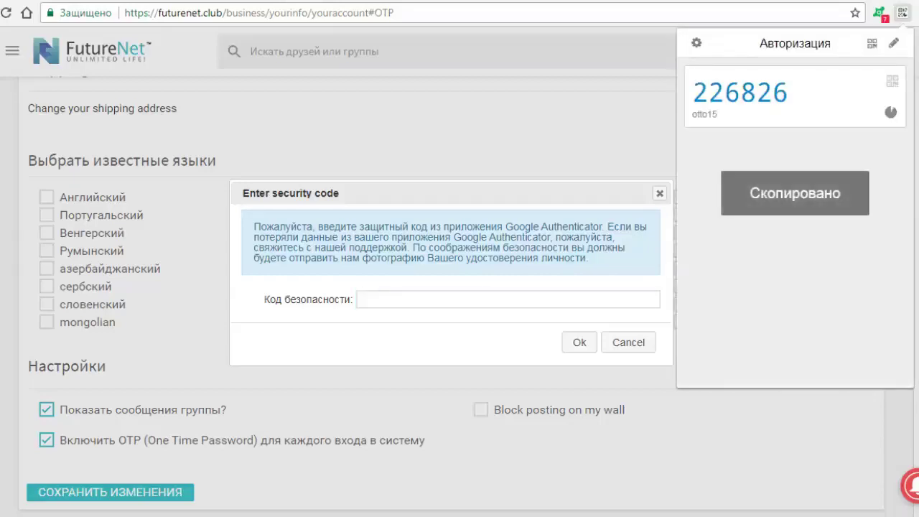
right_click(414, 303)
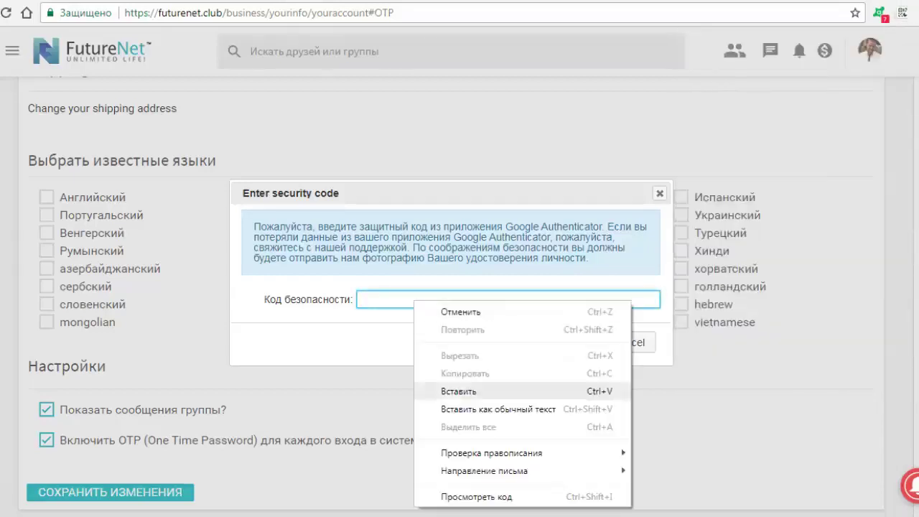
click(458, 391)
click(579, 342)
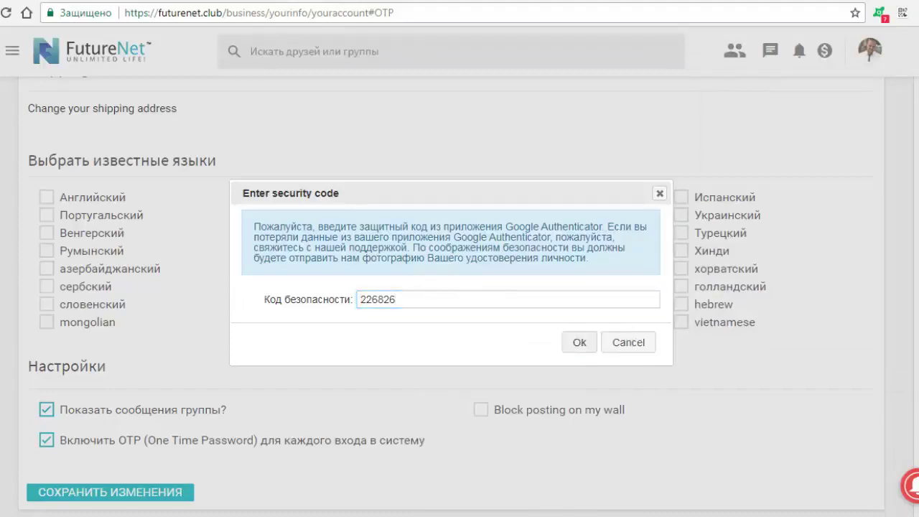